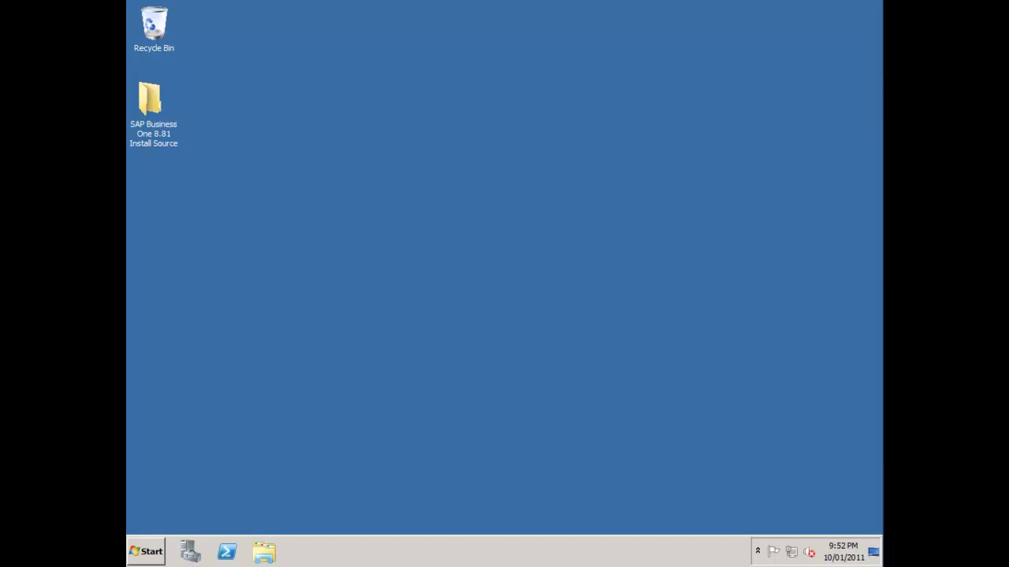
# Open the SAP Business One 8.81 Install Source folder and run Autorun to launch the installer.
pyautogui.doubleClick(150, 101)
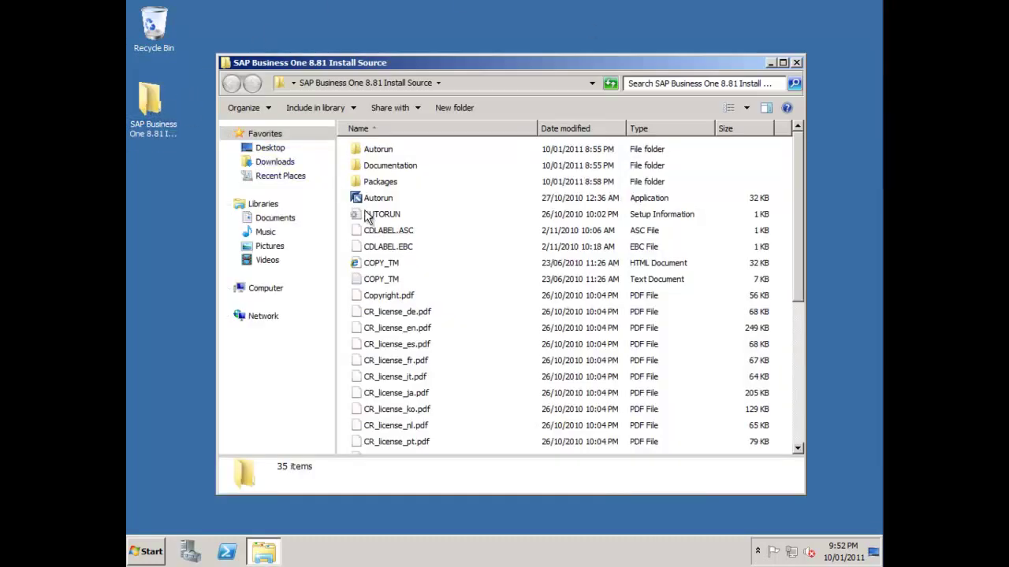
pyautogui.click(380, 200)
pyautogui.doubleClick(380, 198)
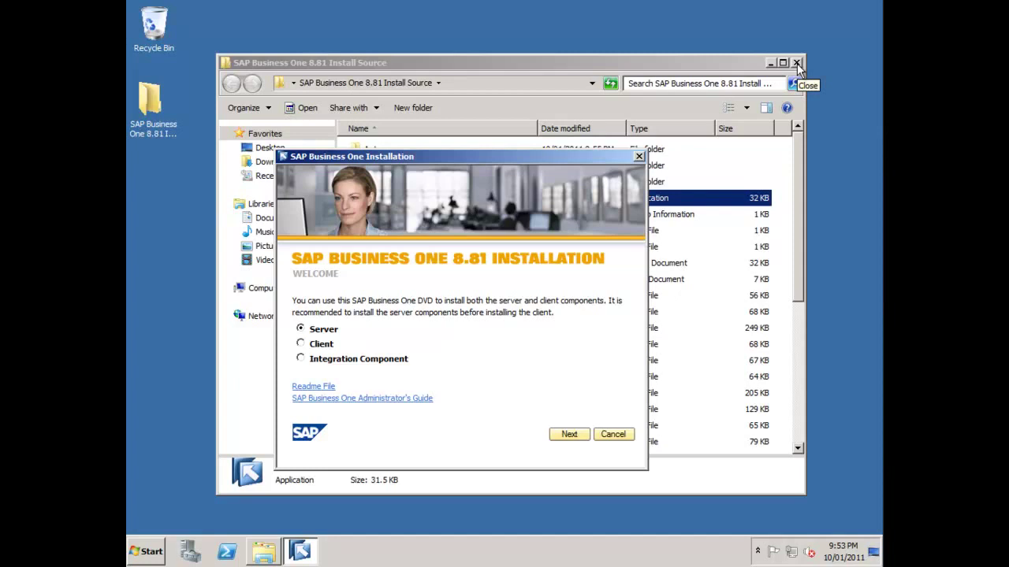
# Close Explorer and start a Full Server component installation, allowing setup.exe through UAC.
pyautogui.click(796, 63)
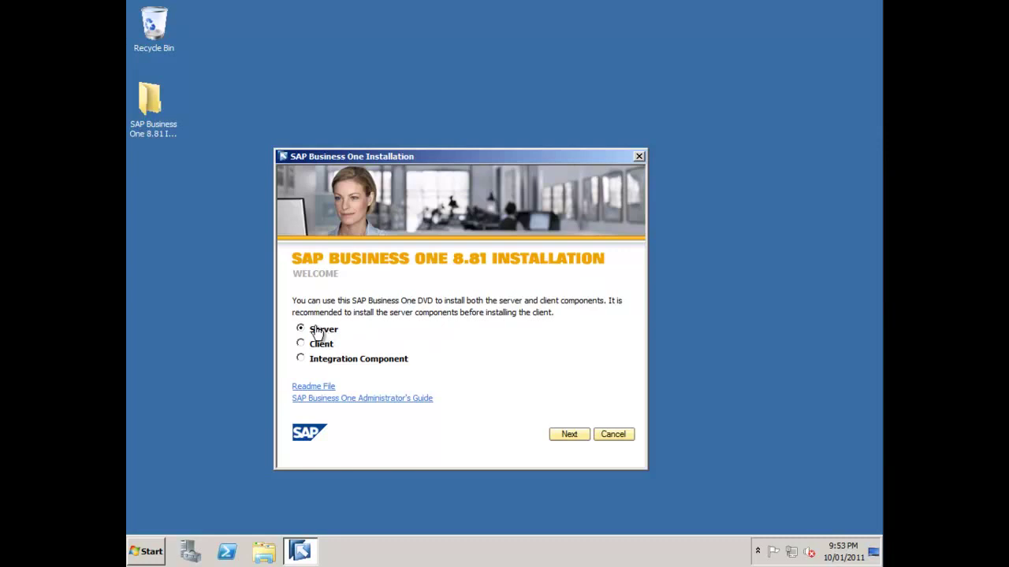
pyautogui.click(571, 436)
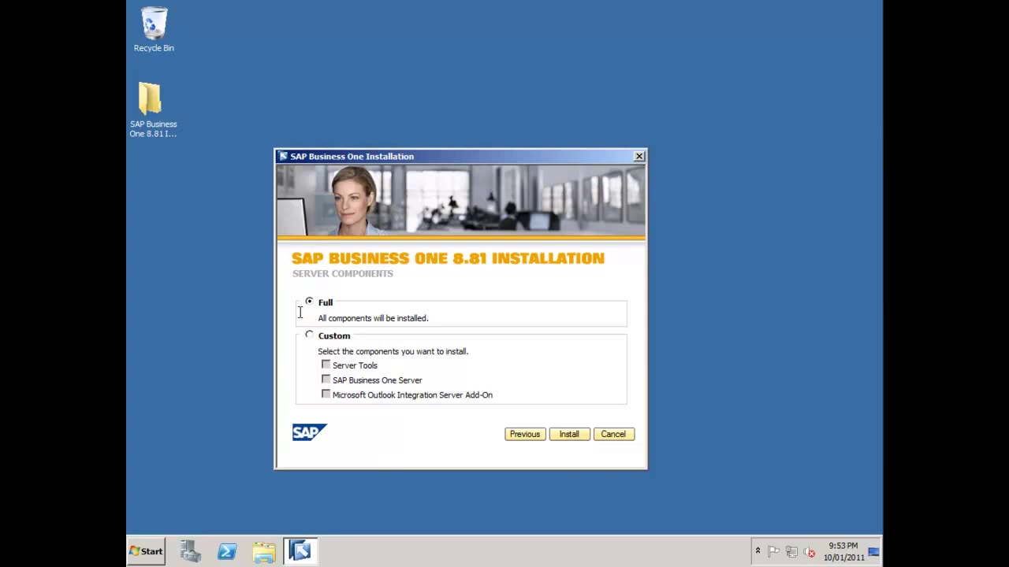
pyautogui.moveTo(483, 157); pyautogui.dragTo(559, 106)
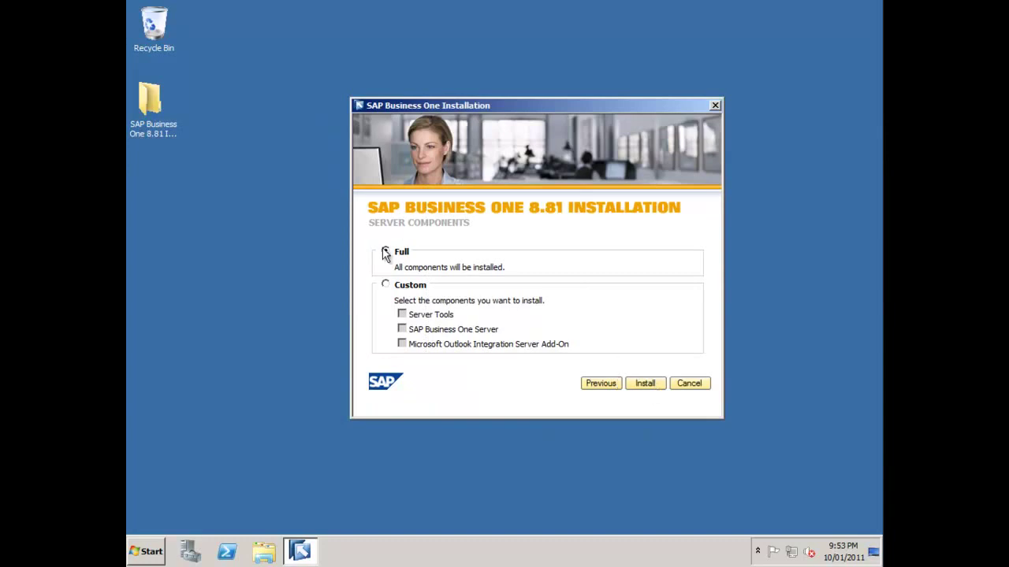
pyautogui.click(650, 382)
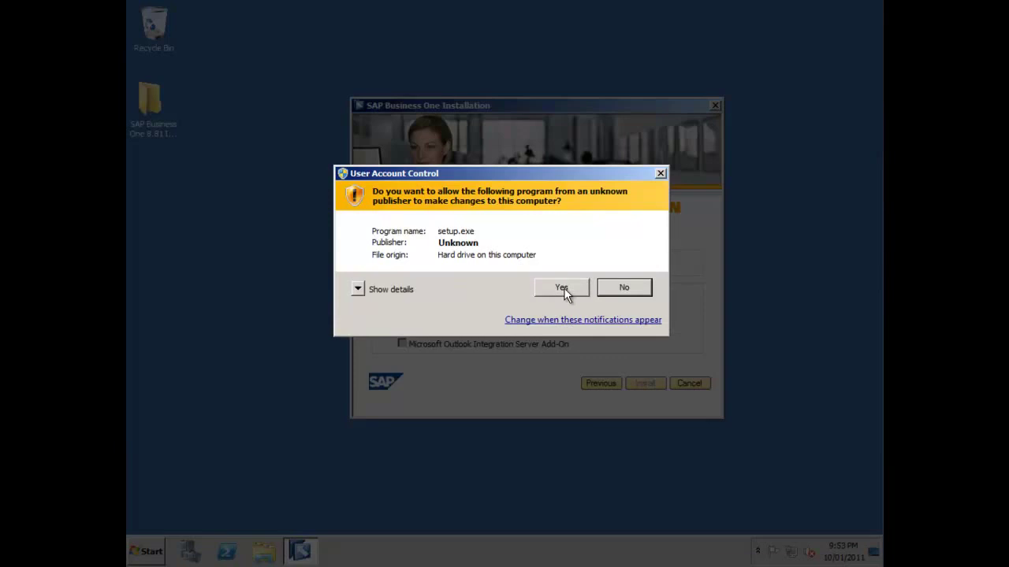
pyautogui.click(562, 289)
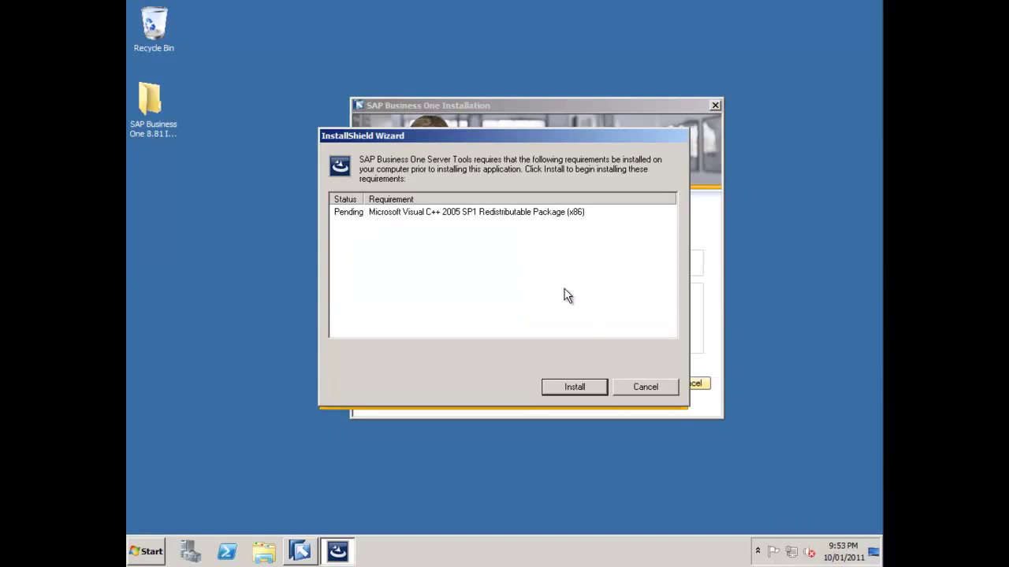
# Install the Visual C++ 2005 SP1 prerequisite and enter the user's name with company SAP.
pyautogui.click(580, 388)
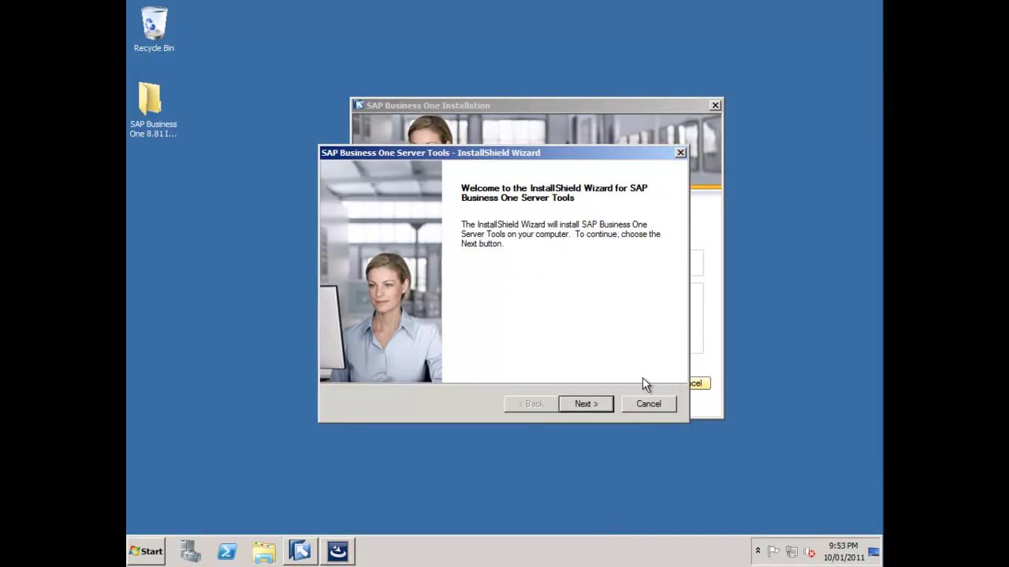
pyautogui.click(585, 404)
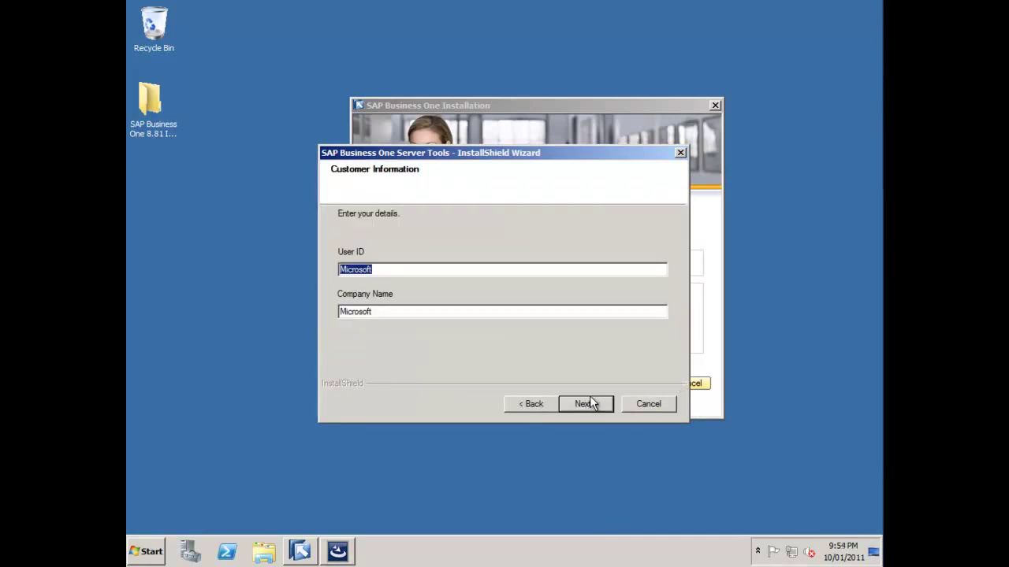
pyautogui.write('Richard Duffy')
pyautogui.press('Tab')
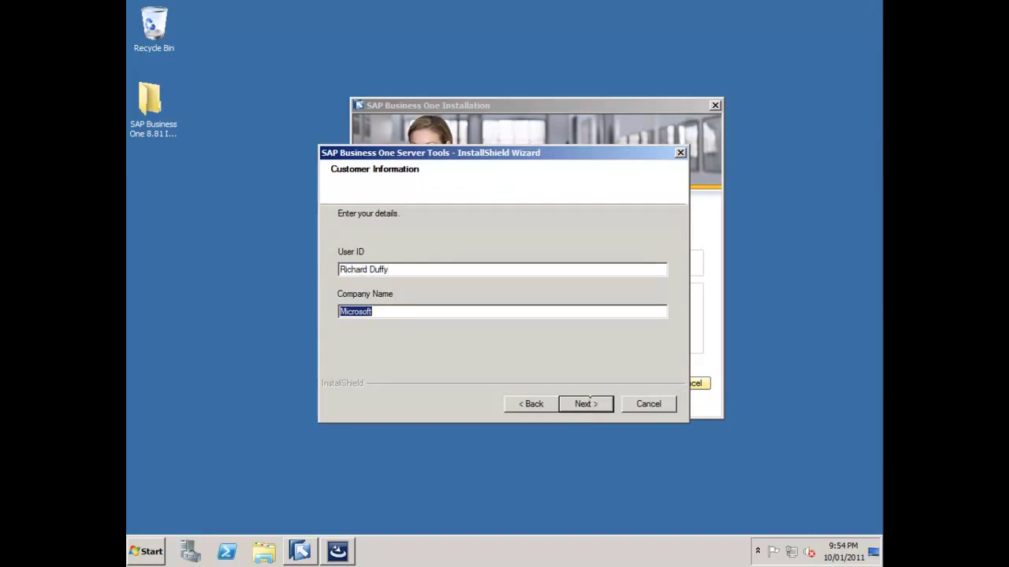
pyautogui.write('SAP')
# Choose Custom setup and accept the default destination folder.
pyautogui.click(597, 405)
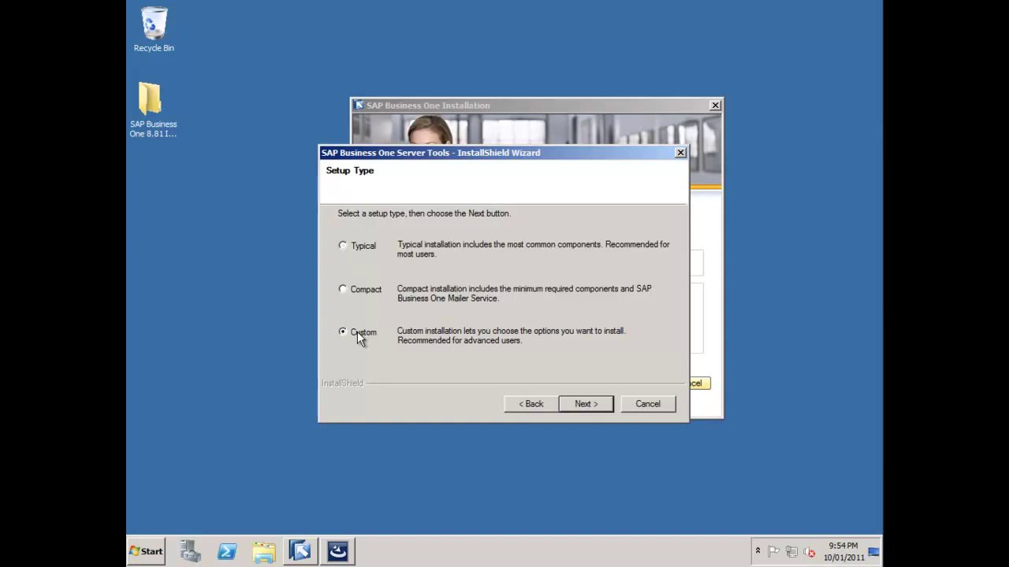
pyautogui.click(571, 402)
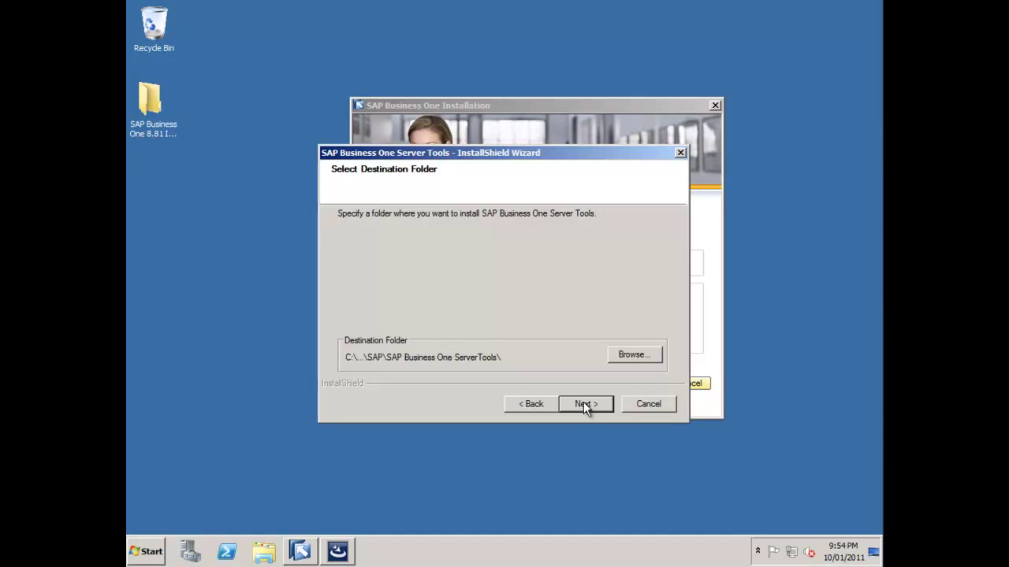
pyautogui.click(584, 405)
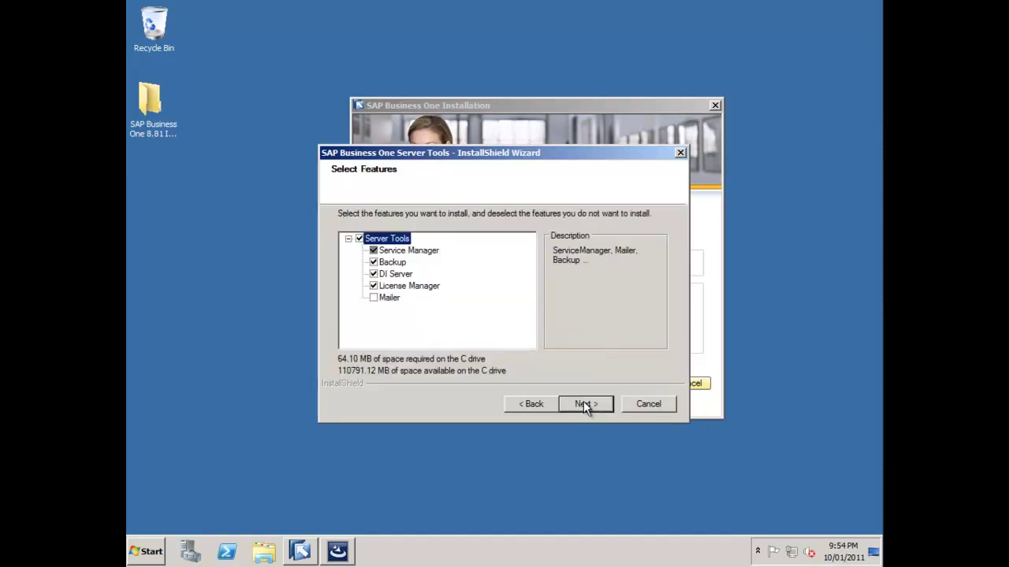
# Include the Mailer feature in the Server Tools installation.
pyautogui.click(386, 298)
pyautogui.click(375, 299)
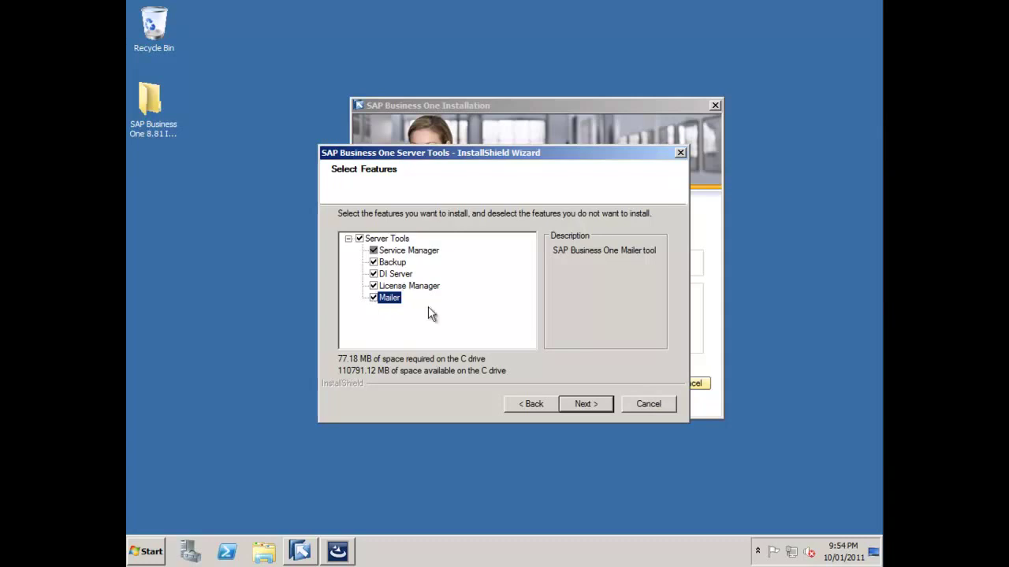
pyautogui.click(579, 400)
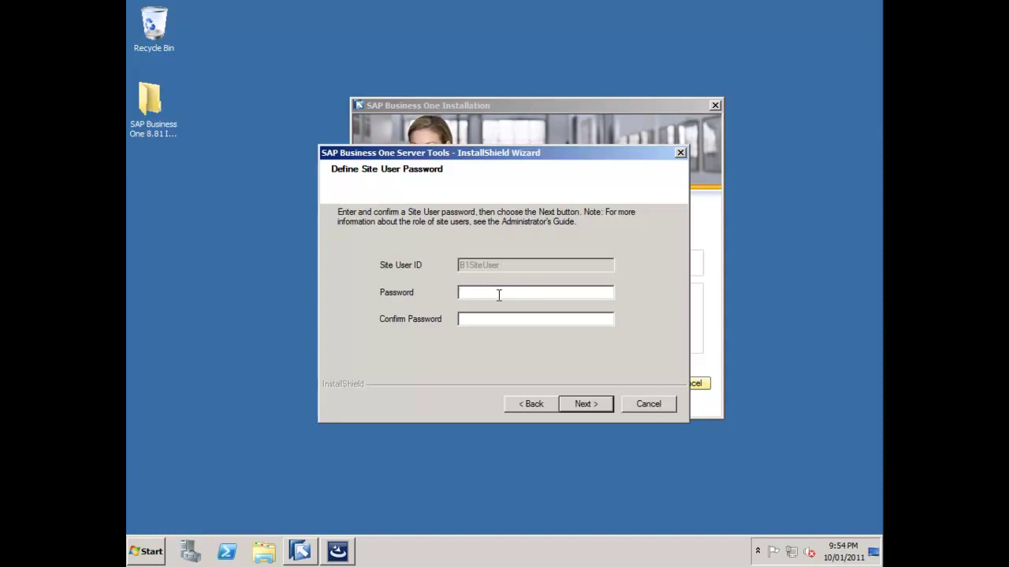
# Set and confirm the site user password, then install Server Tools.
pyautogui.write('123456789')
pyautogui.press('Tab')
pyautogui.write('123')
pyautogui.press('BackSpace')
pyautogui.press('BackSpace')
pyautogui.press('BackSpace')
pyautogui.write('123456789')
pyautogui.click(593, 413)
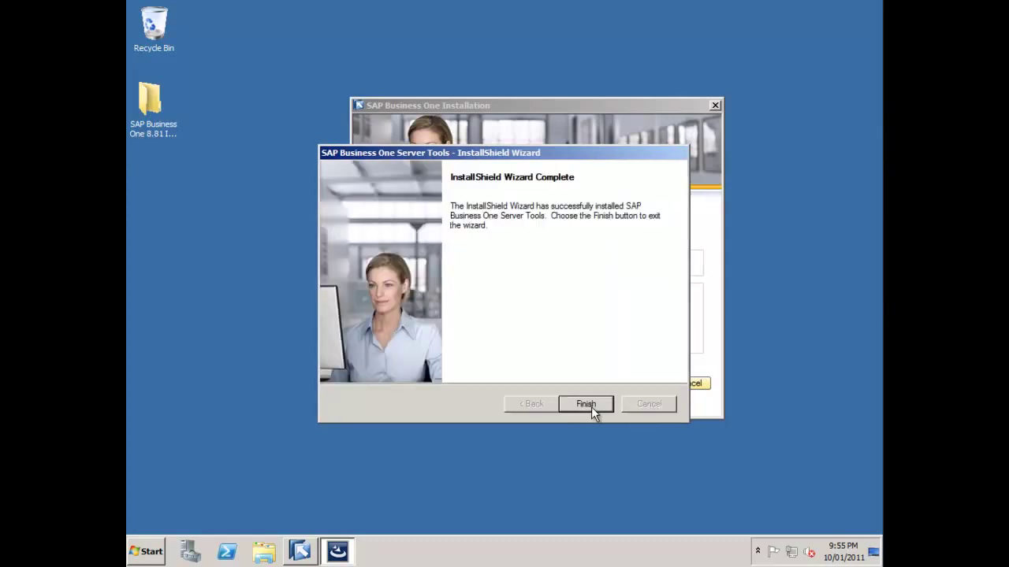
# Finish Server Tools and launch the SAP Business One Server wizard, allowing it through UAC.
pyautogui.click(592, 409)
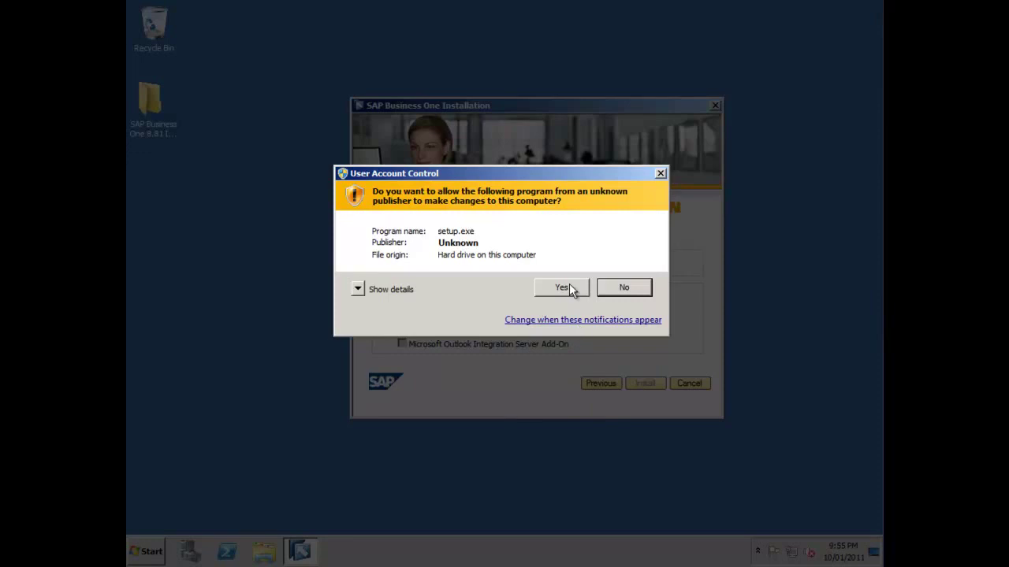
pyautogui.click(561, 287)
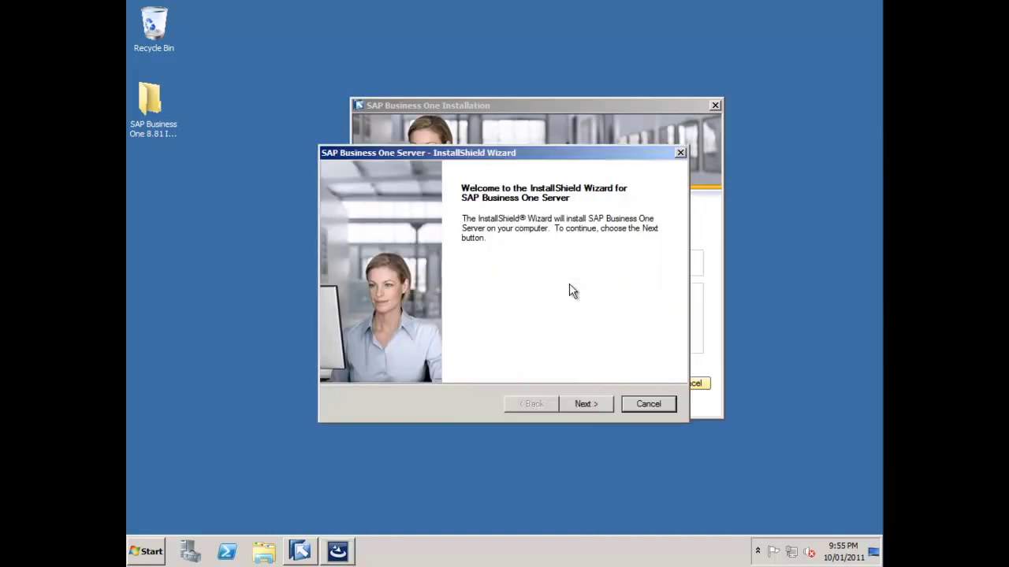
pyautogui.click(587, 409)
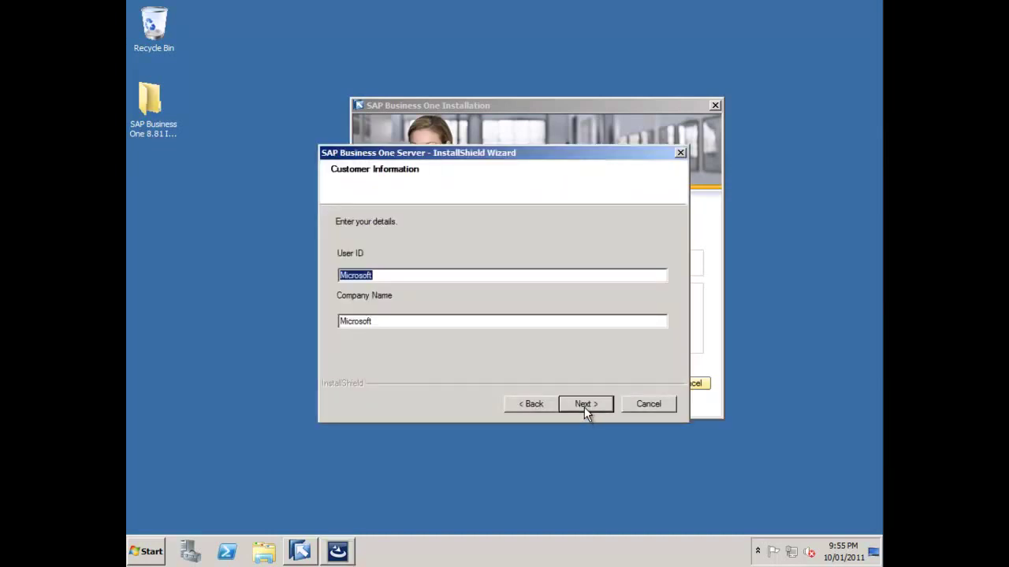
# Enter the user's name with company SAP, choose Custom setup, and keep the default destination folder.
pyautogui.write('Richard Duffy')
pyautogui.press('Tab')
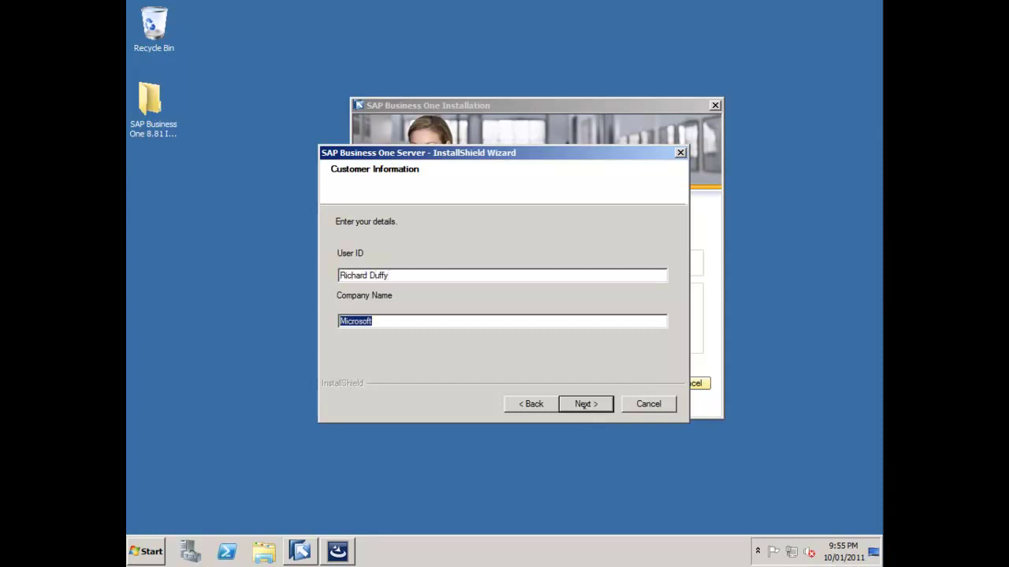
pyautogui.write('SAP')
pyautogui.click(596, 407)
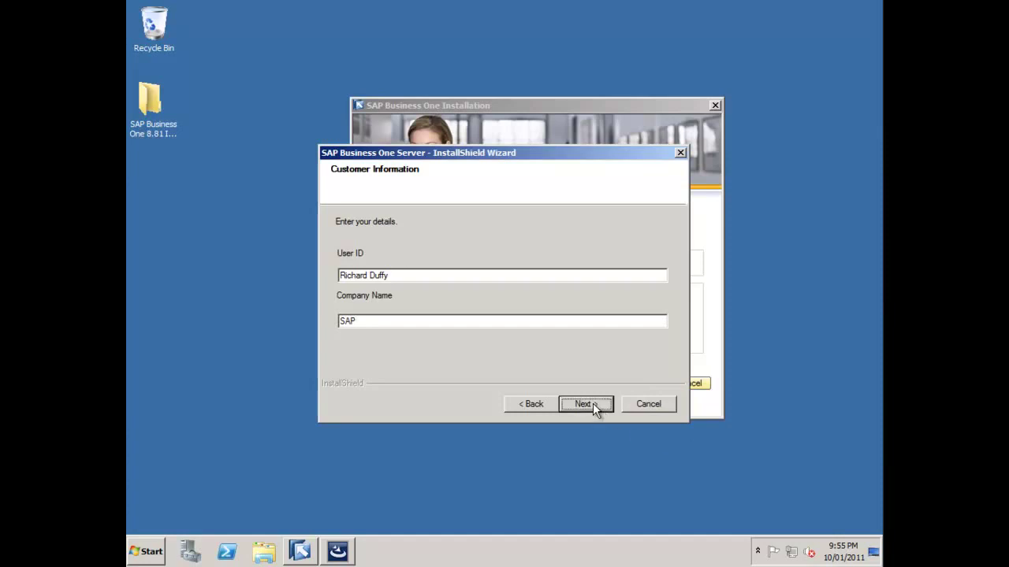
pyautogui.click(358, 302)
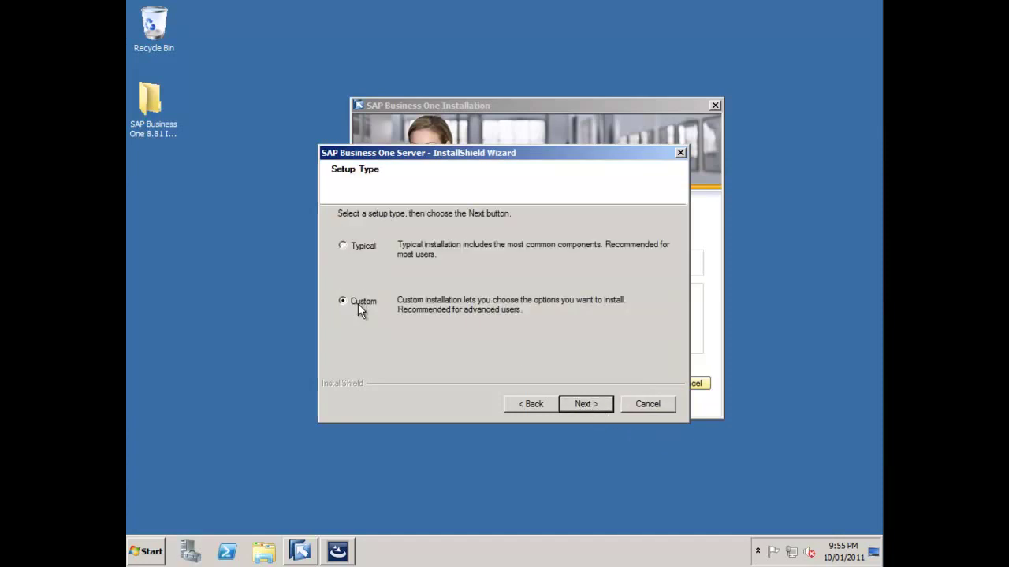
pyautogui.click(588, 409)
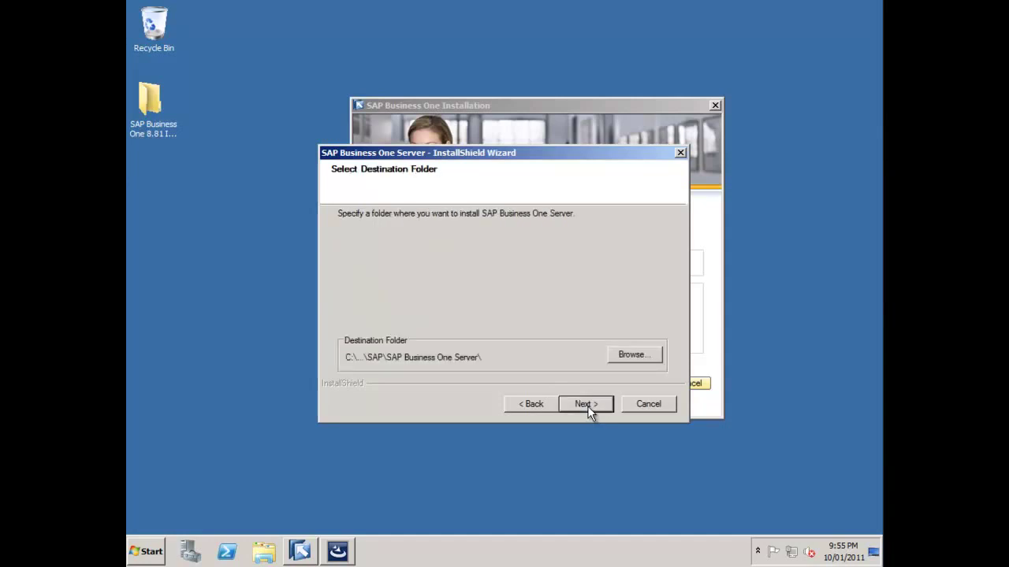
pyautogui.click(588, 408)
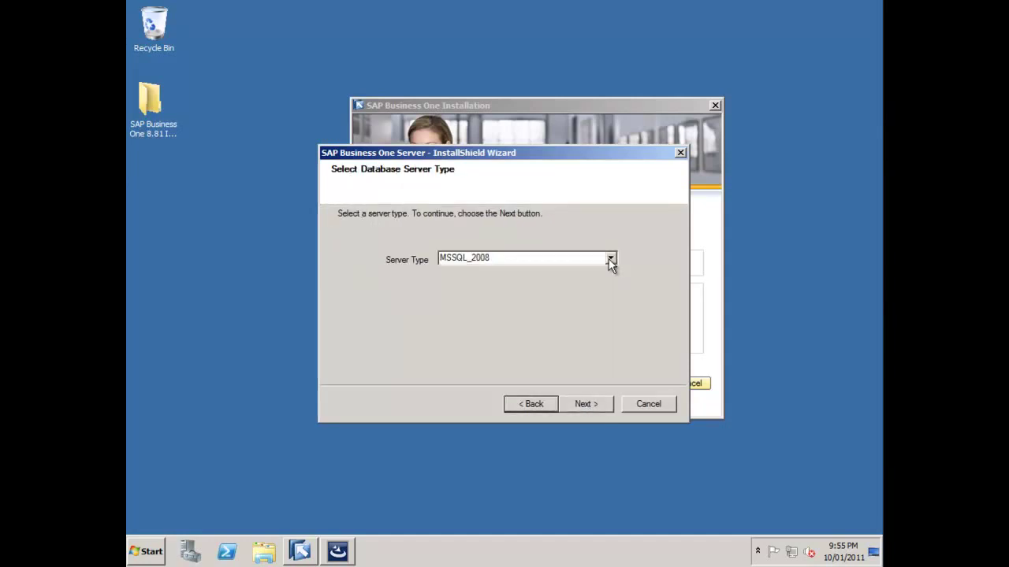
# Keep MSSQL_2008 as the database server type.
pyautogui.click(608, 258)
pyautogui.click(584, 272)
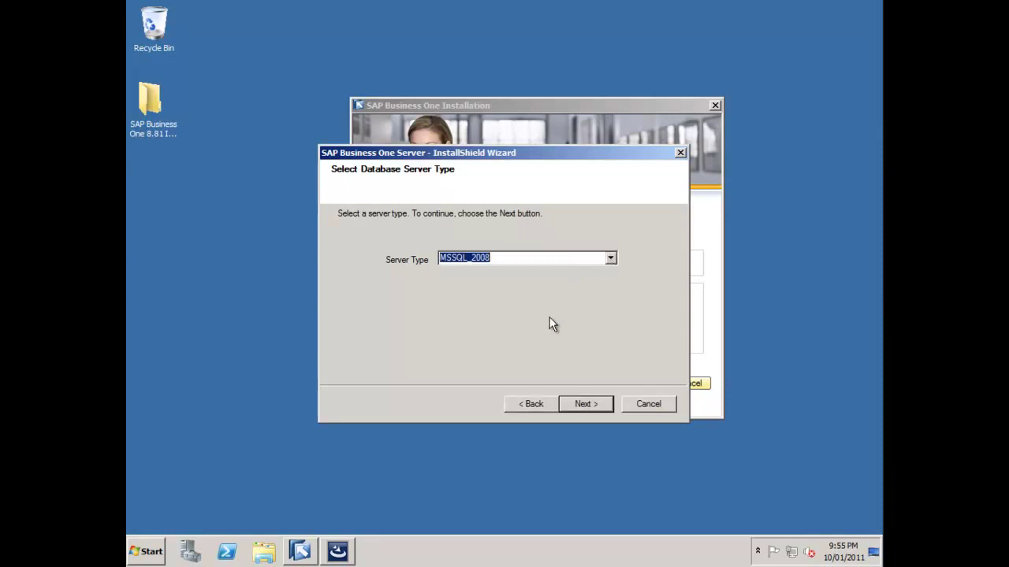
pyautogui.click(588, 408)
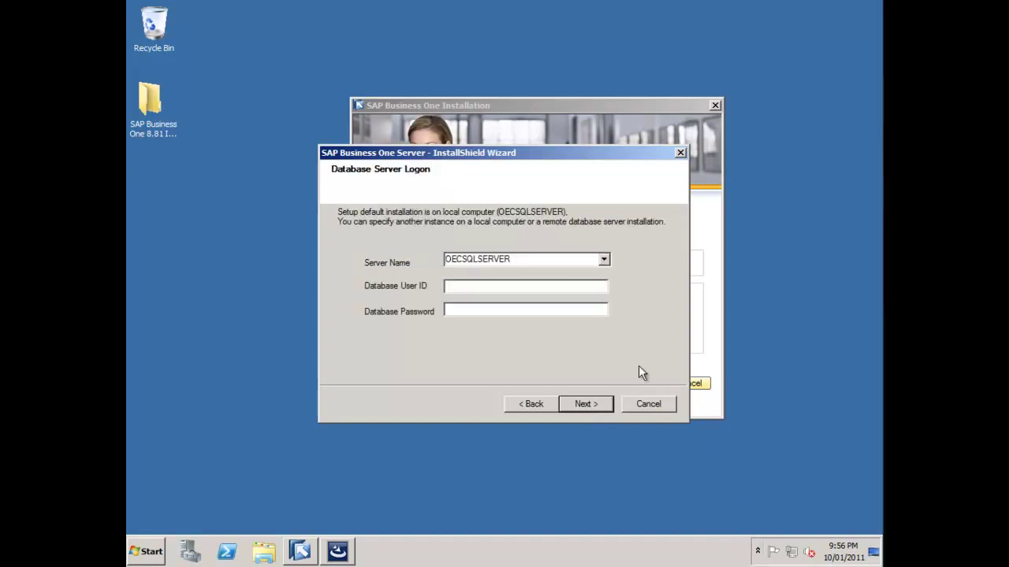
# Log on to database server OECSQLSERVER as user sa with its password.
pyautogui.click(604, 261)
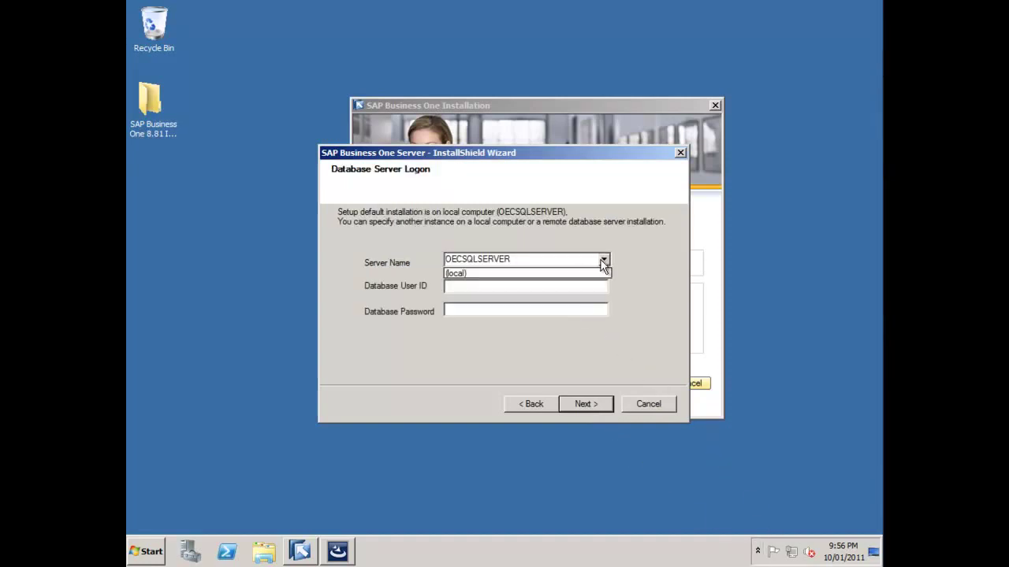
pyautogui.click(603, 261)
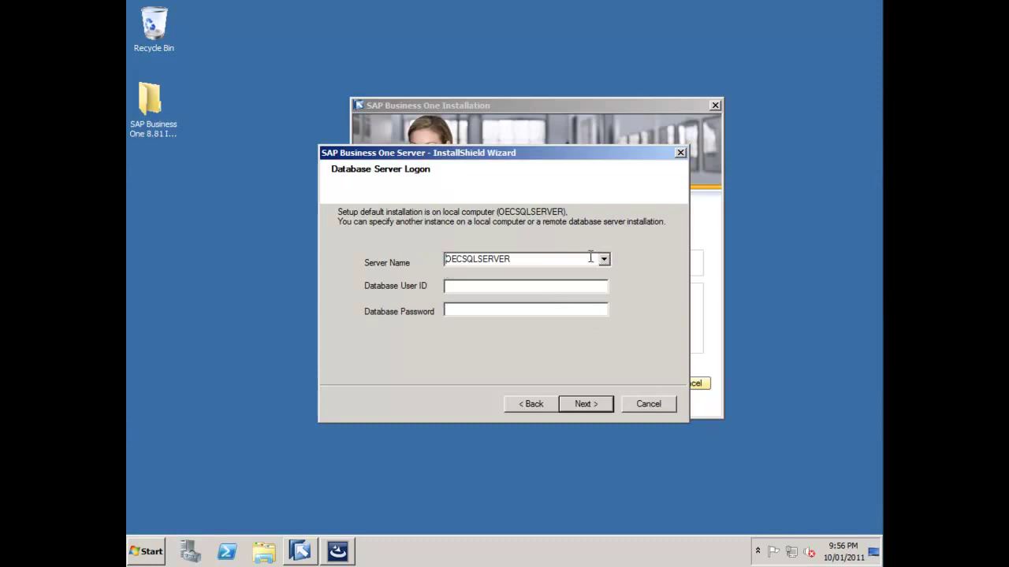
pyautogui.click(514, 289)
pyautogui.write('sa')
pyautogui.press('Tab')
pyautogui.write('*********')
pyautogui.click(588, 409)
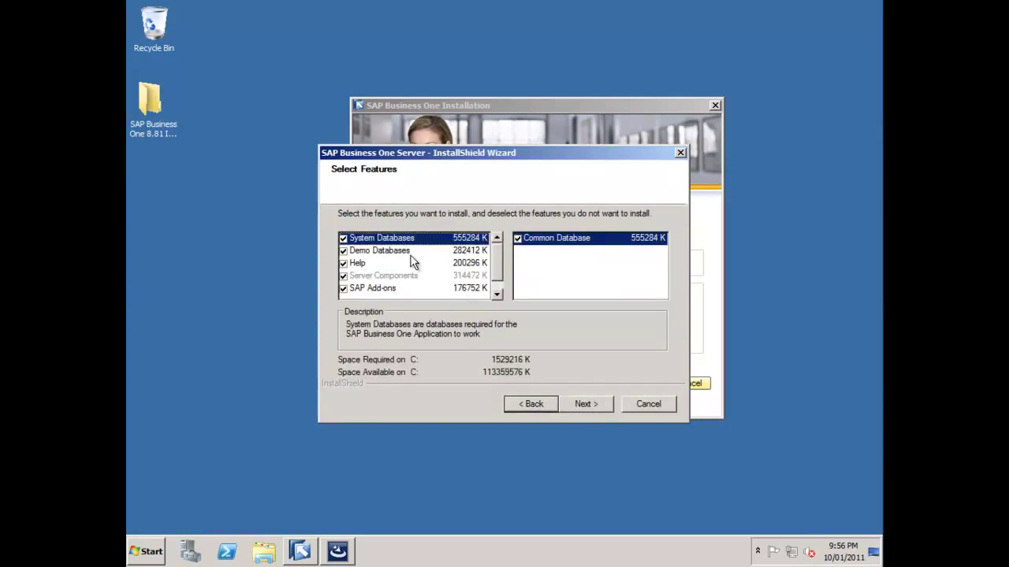
# Add the Remote support platform feature and proceed to Review Settings.
pyautogui.click(404, 251)
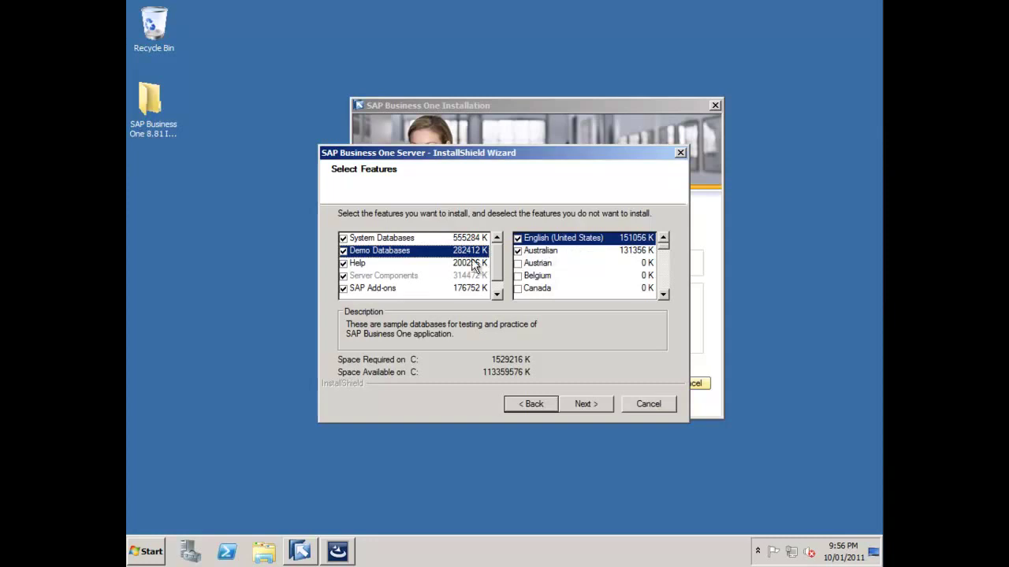
pyautogui.click(403, 287)
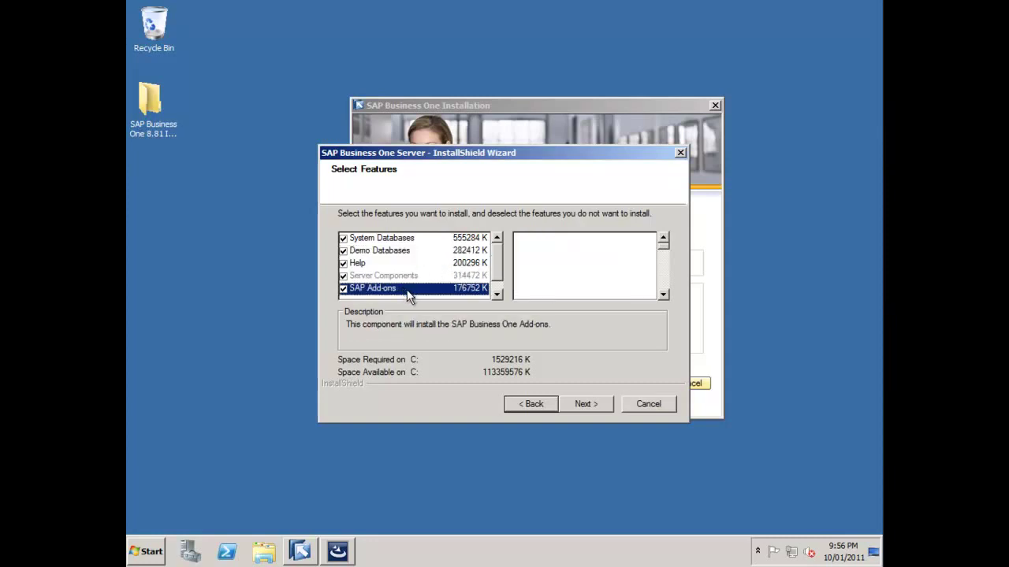
pyautogui.click(497, 293)
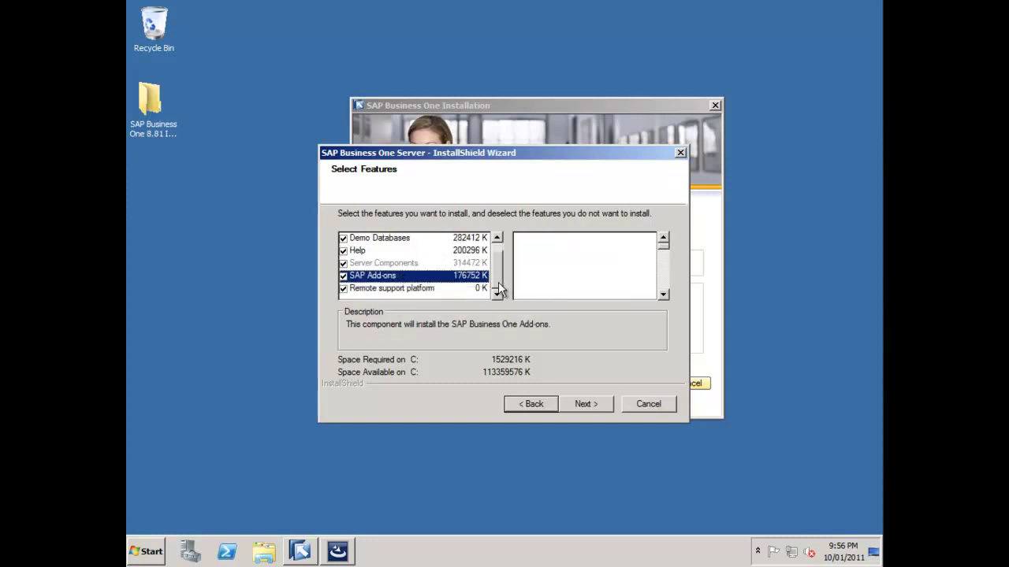
pyautogui.click(417, 288)
pyautogui.click(580, 406)
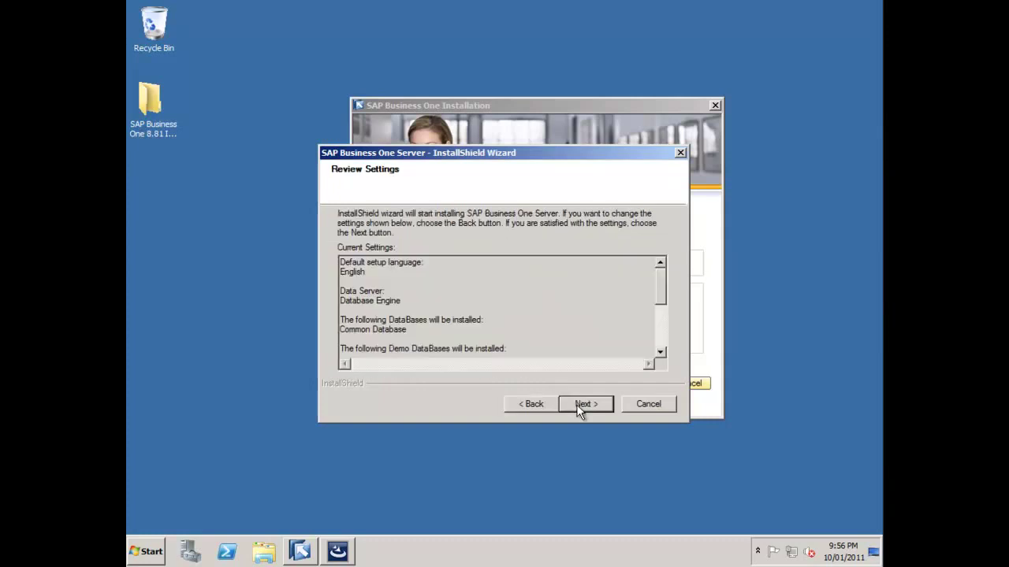
# Start the server installation from Review Settings and wait for the Remote Support Platform wizard.
pyautogui.click(585, 406)
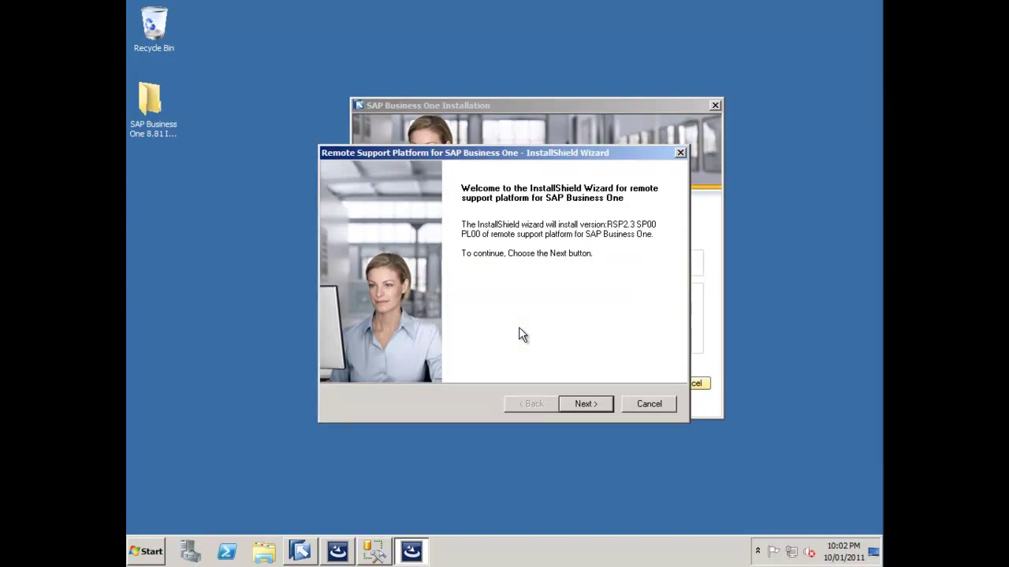
# Pass the Remote Support Platform welcome page and keep Server Installation as the setup type.
pyautogui.click(584, 404)
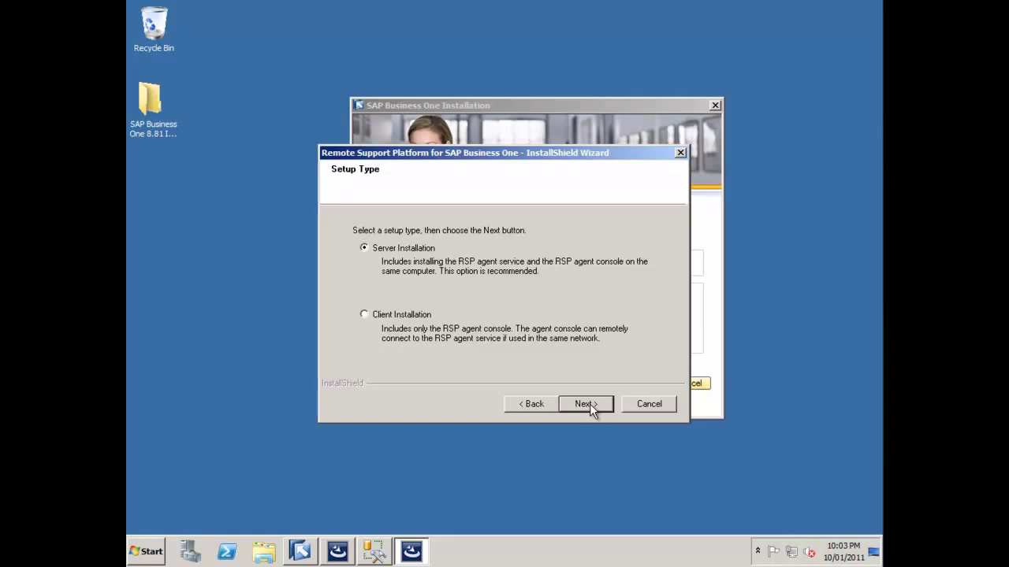
pyautogui.click(587, 404)
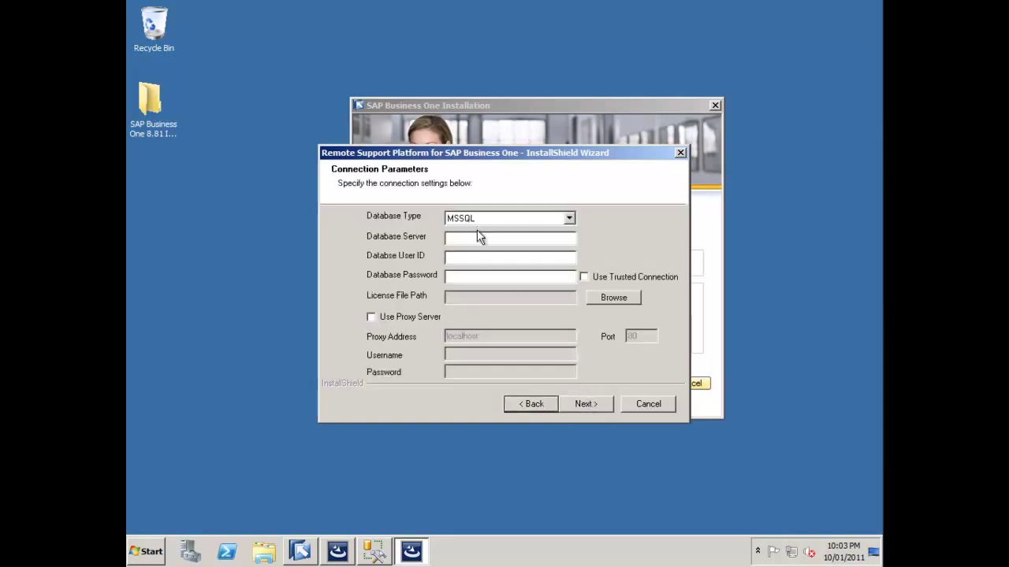
# Connect Remote Support Platform to MSSQL server OECSQLSERVER as user sa with its password.
pyautogui.click(477, 237)
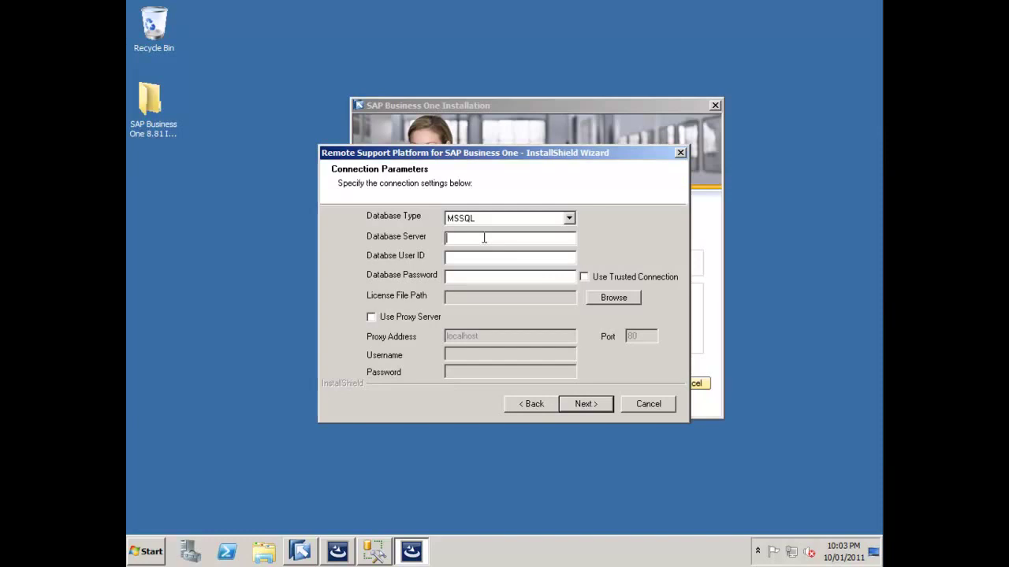
pyautogui.write('OECSQLSERVER')
pyautogui.click(468, 257)
pyautogui.write('sa')
pyautogui.click(468, 278)
pyautogui.write('****')
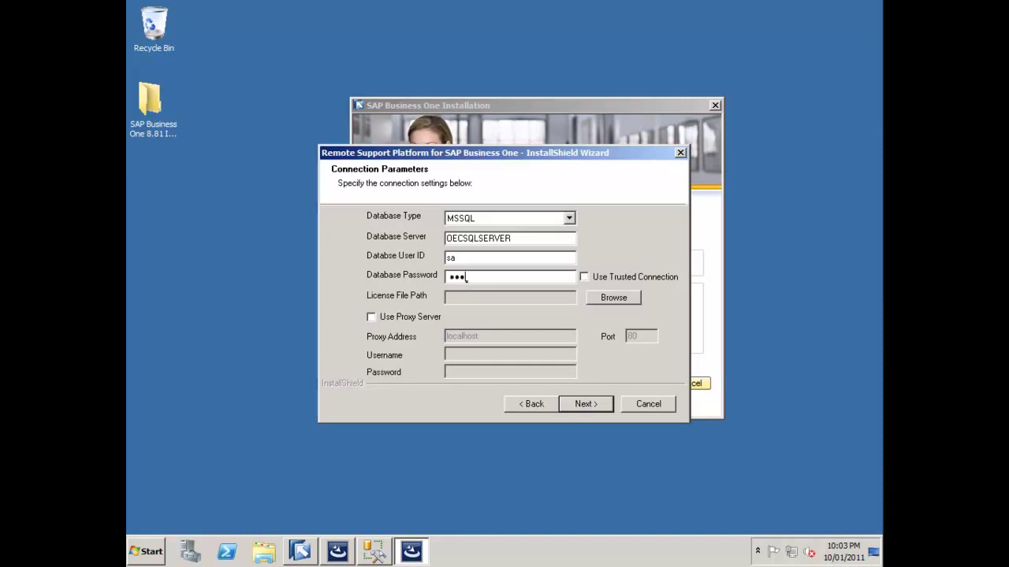
pyautogui.write('******')
pyautogui.click(591, 412)
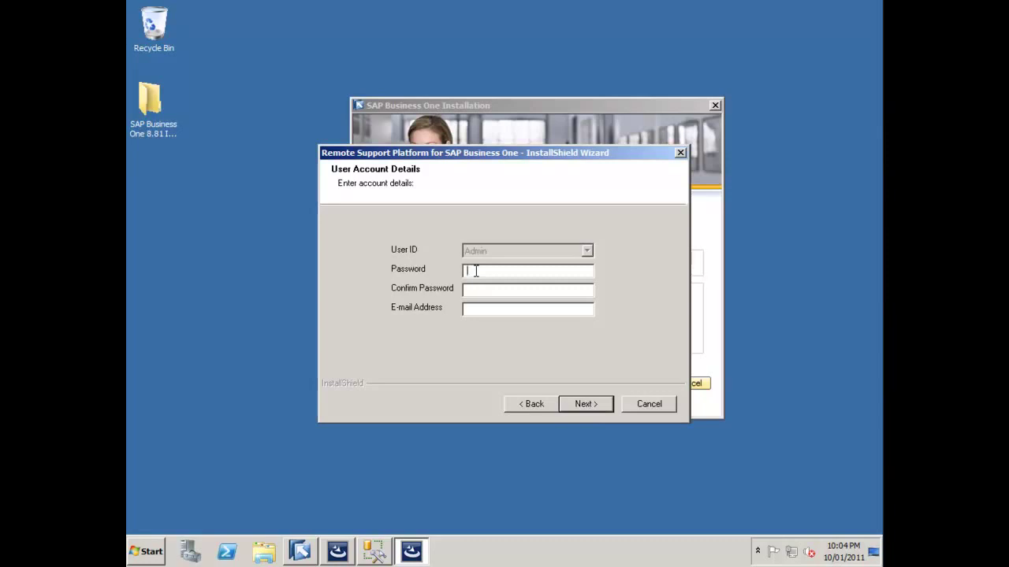
# Enter and confirm the Admin account password and e-mail address, and accept the default destination folder.
pyautogui.write('*')
pyautogui.write('******')
pyautogui.press('Tab')
pyautogui.write('*********')
pyautogui.click(472, 309)
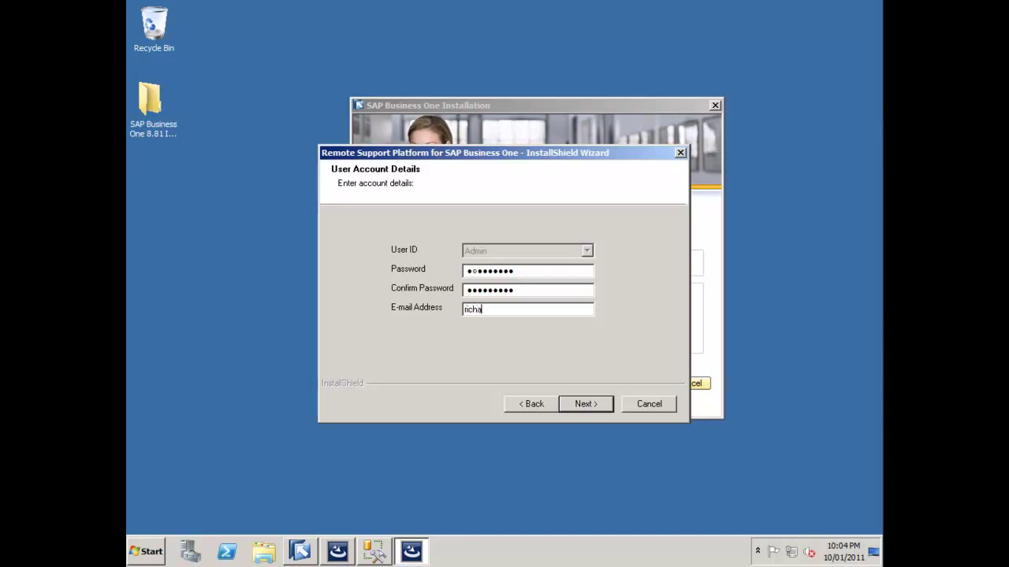
pyautogui.click(583, 403)
pyautogui.click(574, 405)
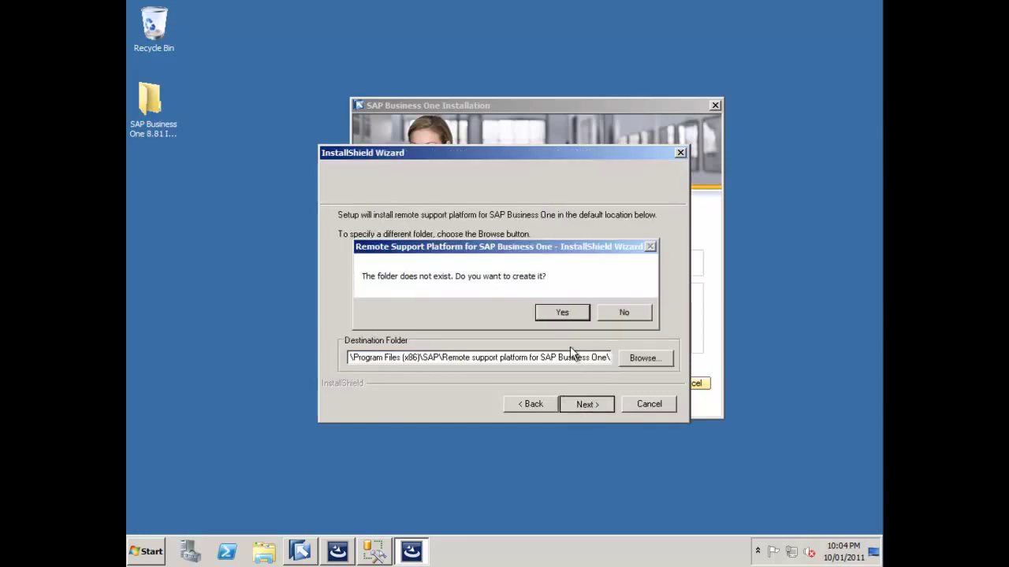
# Install the remote support platform in a new folder with all three shortcuts, without launching the Agent Console.
pyautogui.click(564, 315)
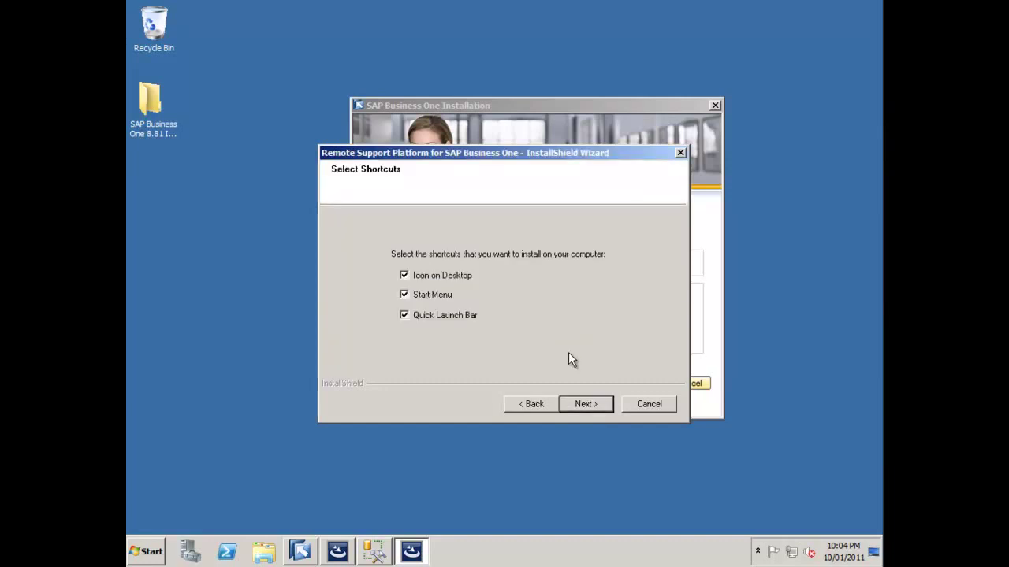
pyautogui.click(584, 404)
pyautogui.click(584, 403)
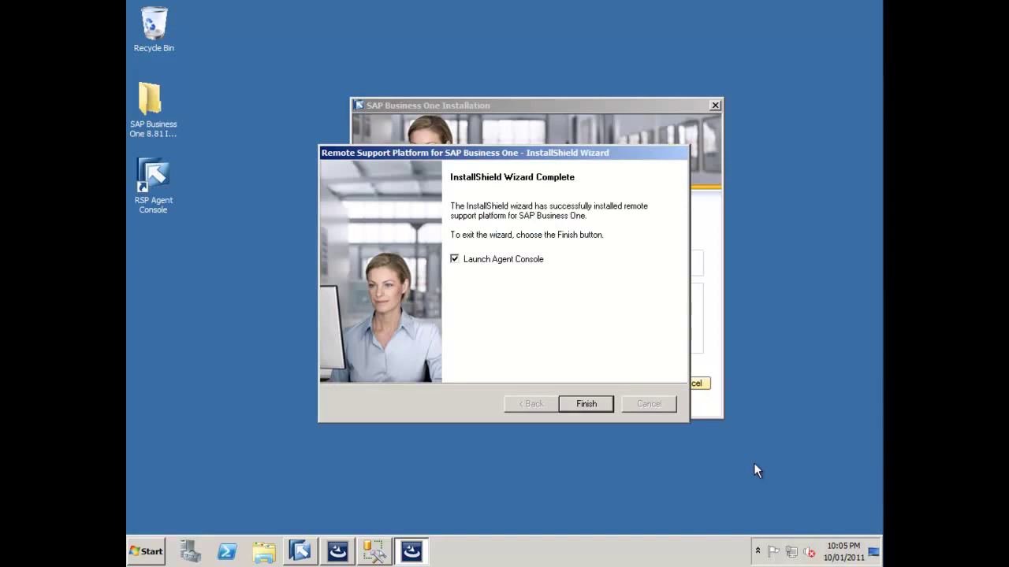
pyautogui.click(454, 260)
pyautogui.click(601, 403)
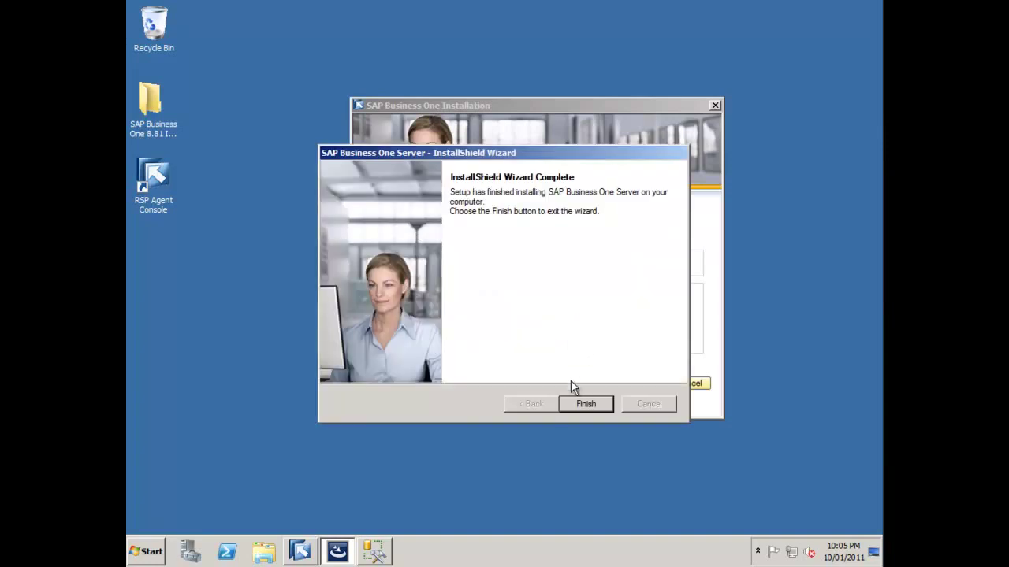
# Close the completed server wizard and return to the installer's welcome page.
pyautogui.click(589, 405)
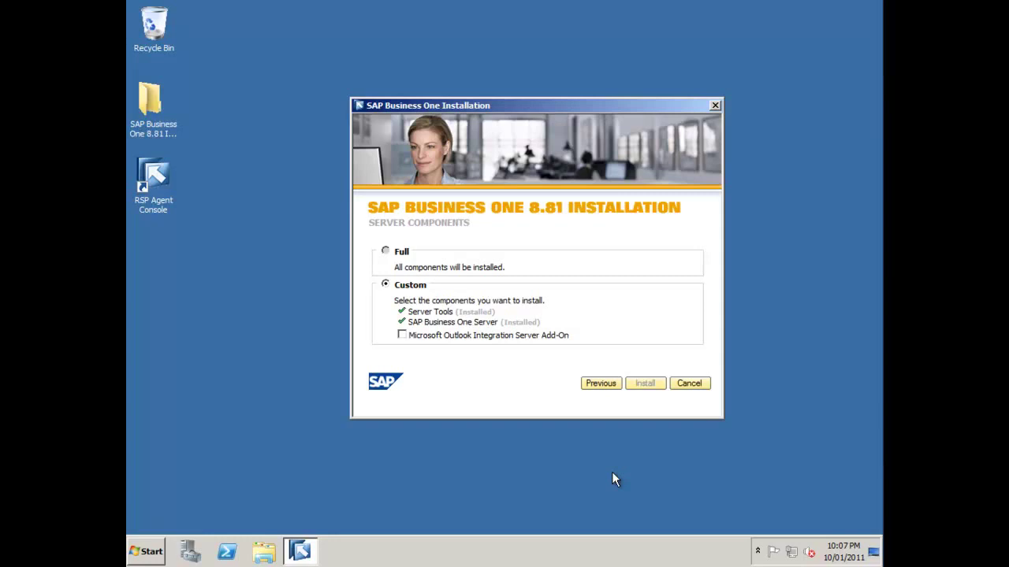
pyautogui.click(603, 386)
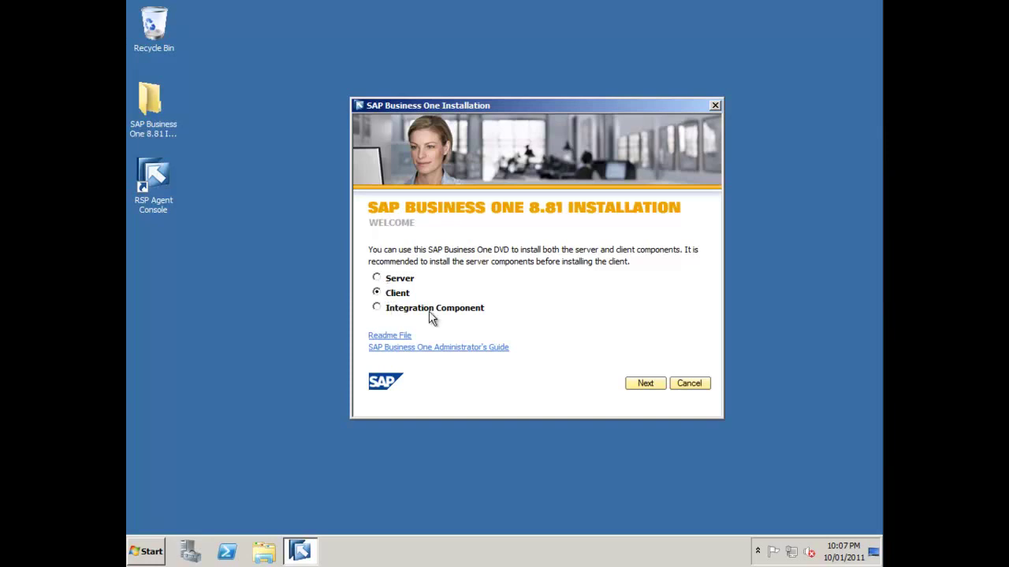
# Install the client with SDK, Data Transfer Workbench and Outlook Integration Add-On, approving UAC.
pyautogui.click(640, 386)
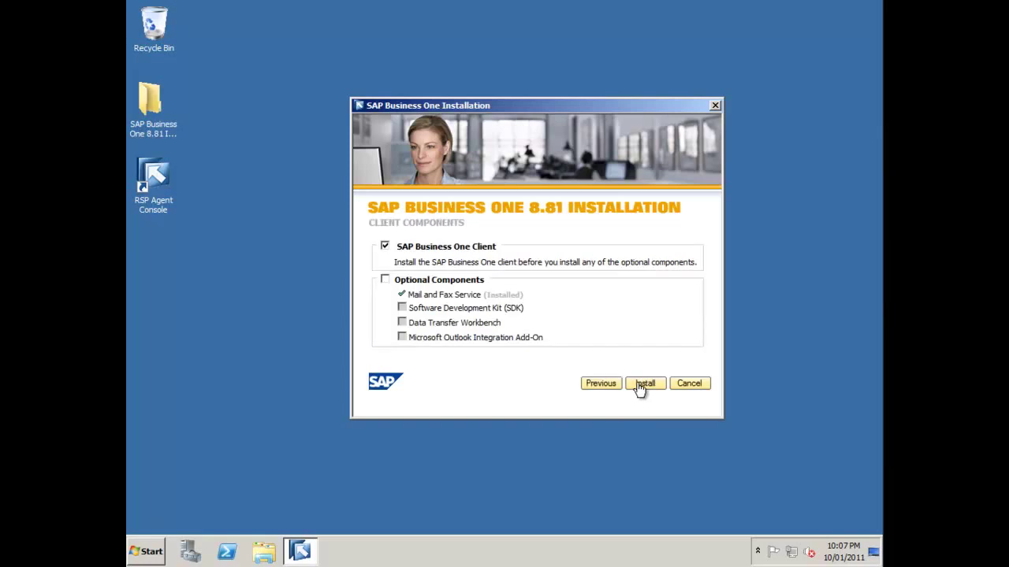
pyautogui.click(386, 281)
pyautogui.click(402, 309)
pyautogui.click(403, 324)
pyautogui.click(403, 338)
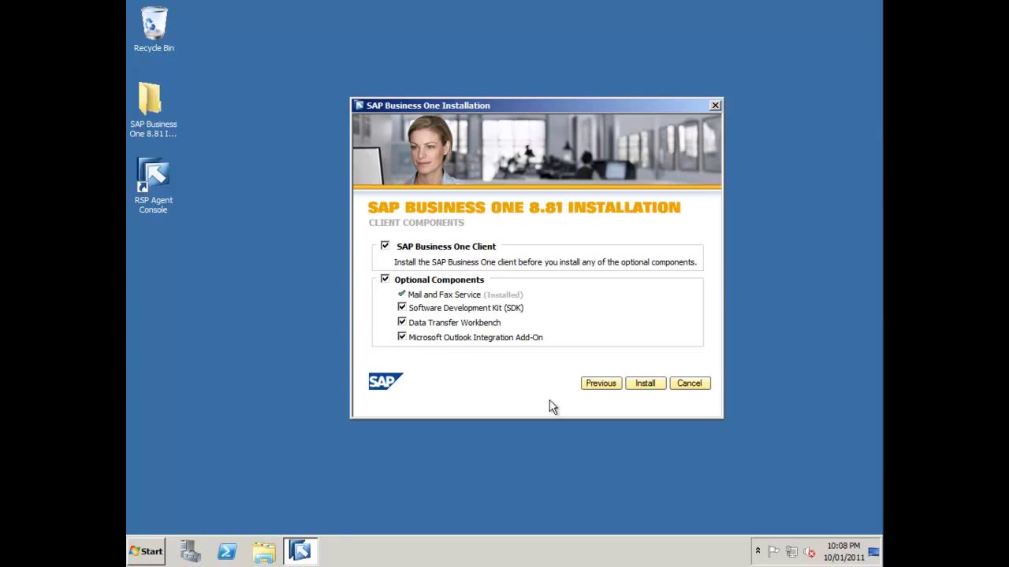
pyautogui.click(645, 384)
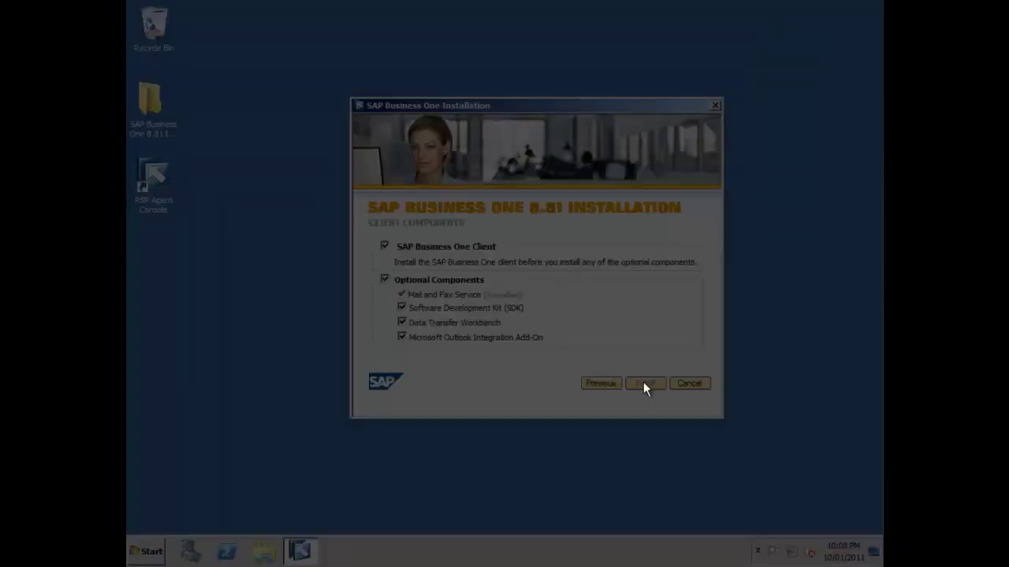
pyautogui.click(563, 289)
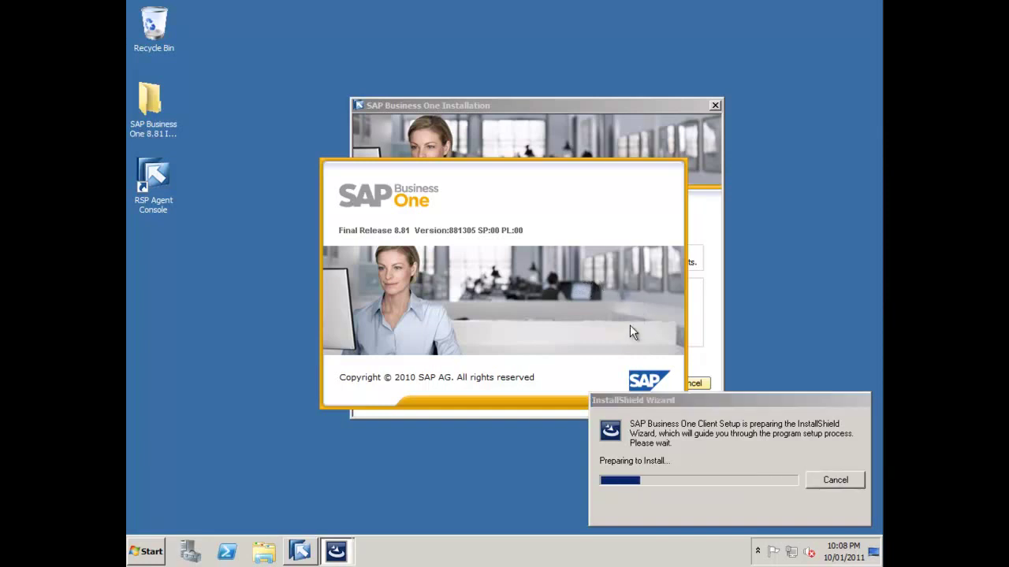
# Enter the user's name and company SAP, keeping the default destination and SAP Business One program folder.
pyautogui.click(596, 403)
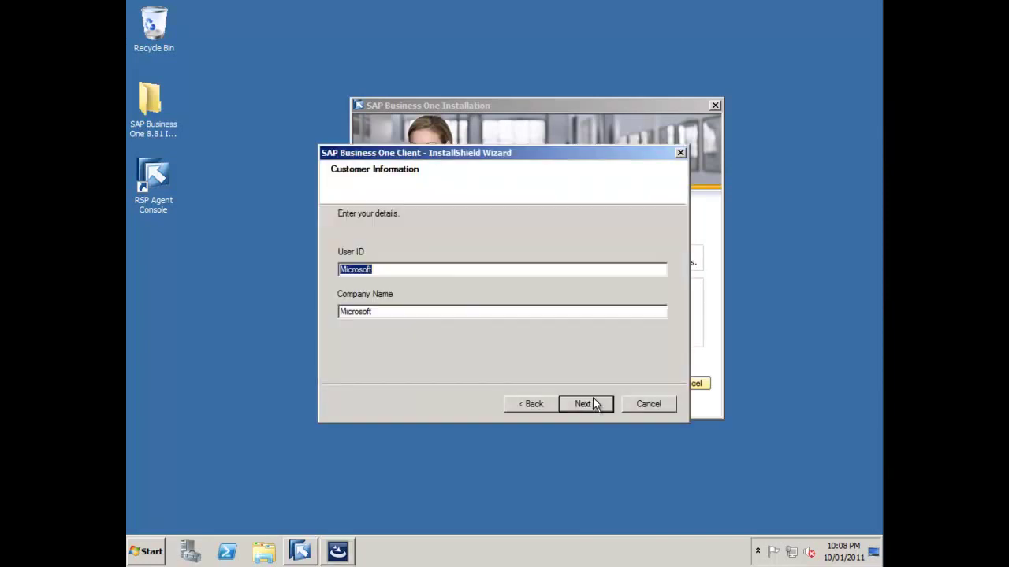
pyautogui.write('Richard Duffy')
pyautogui.press('Tab')
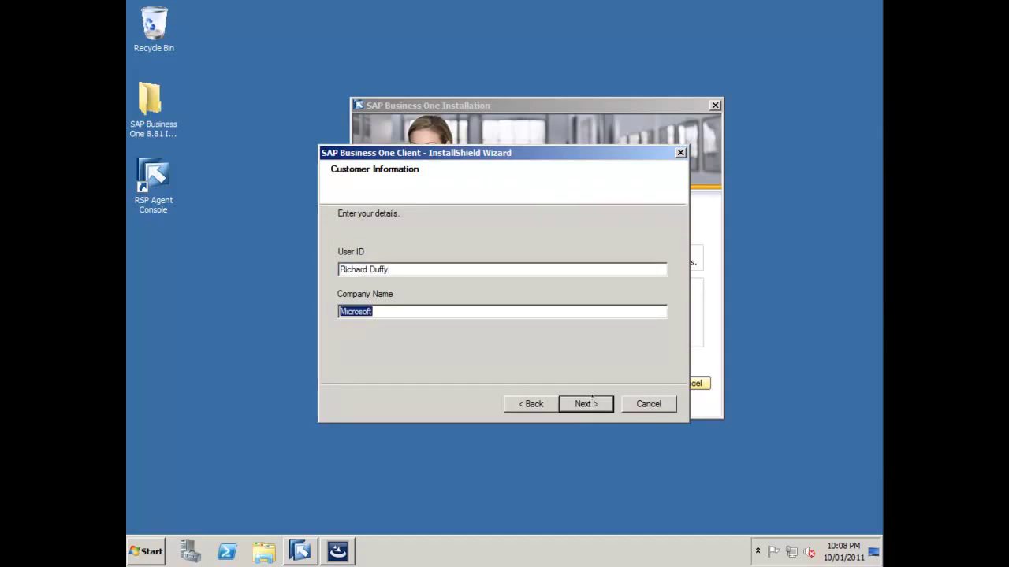
pyautogui.write('SAP')
pyautogui.click(580, 402)
pyautogui.click(580, 402)
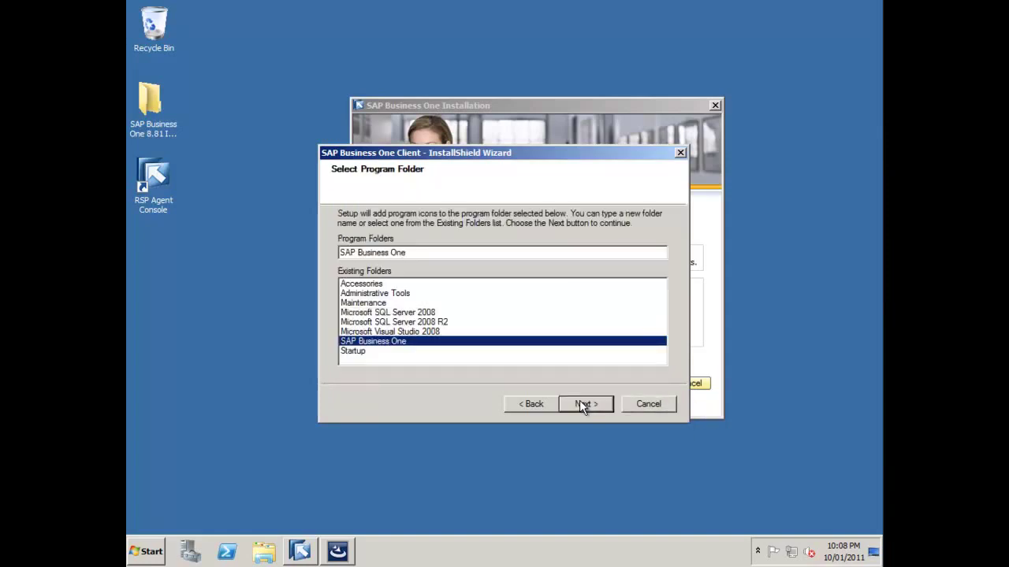
pyautogui.click(581, 405)
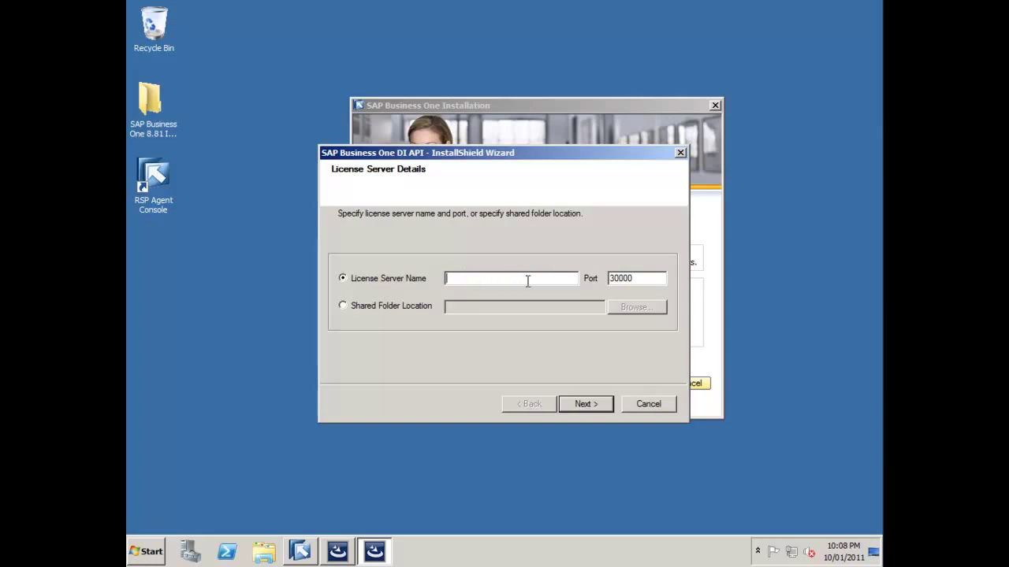
# Start the License Manager service from the SAP Business One Service Manager.
pyautogui.click(146, 552)
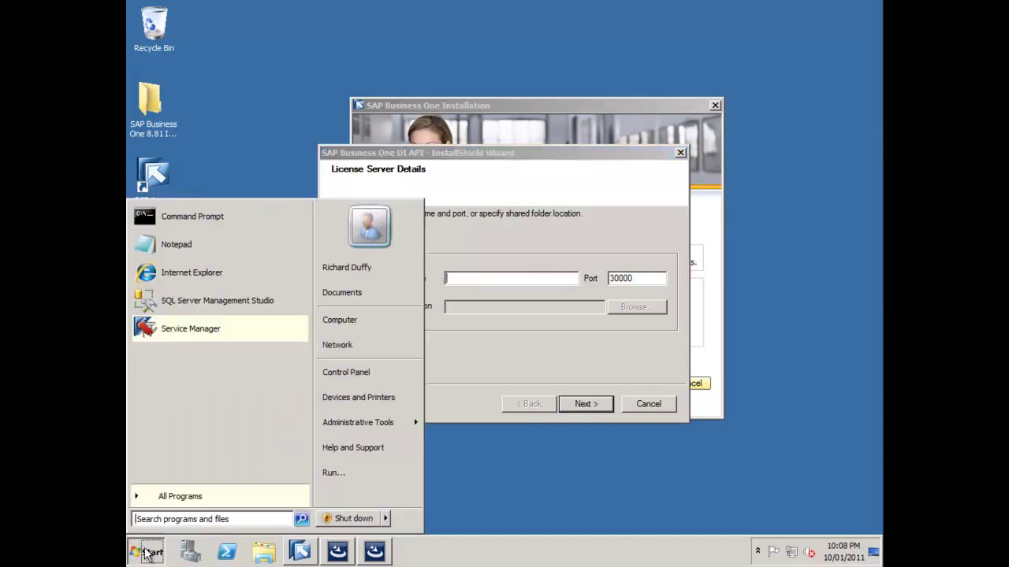
pyautogui.click(191, 329)
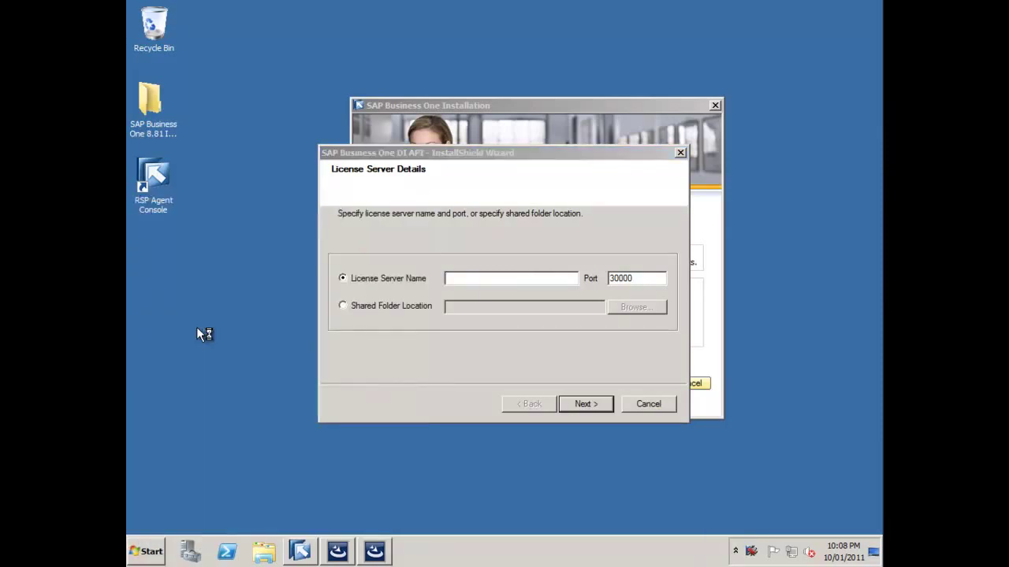
pyautogui.doubleClick(753, 554)
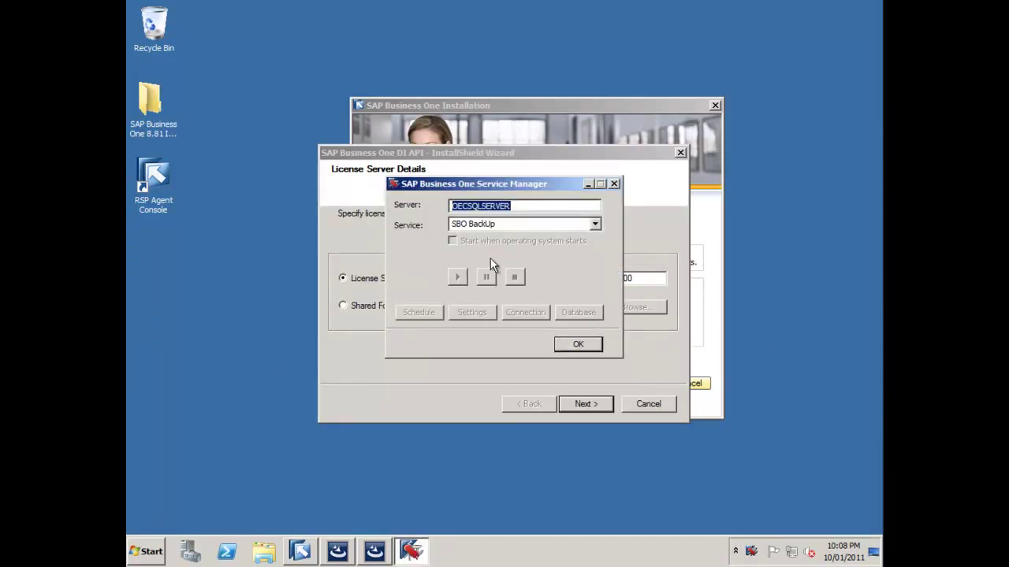
pyautogui.click(595, 224)
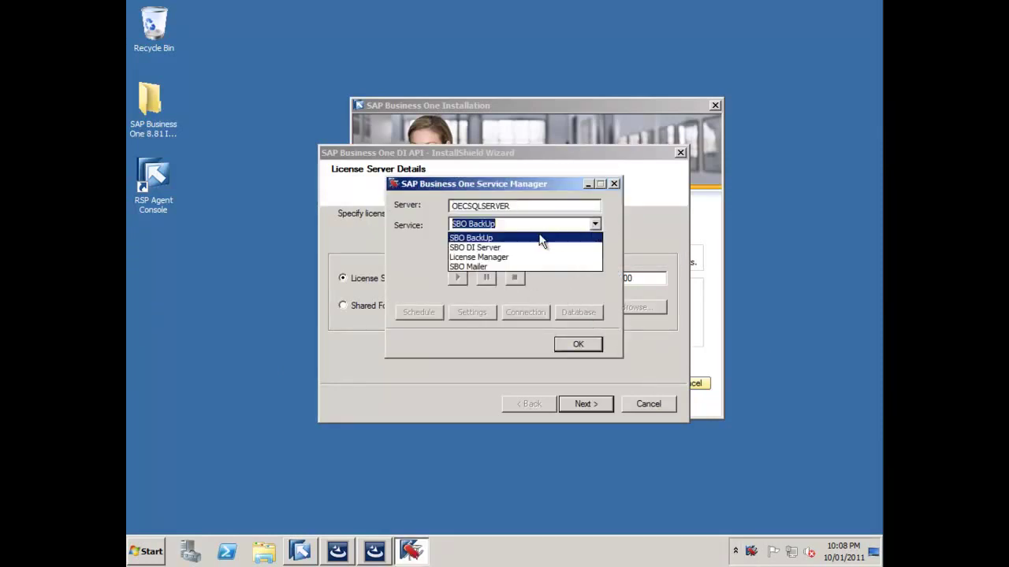
pyautogui.click(504, 255)
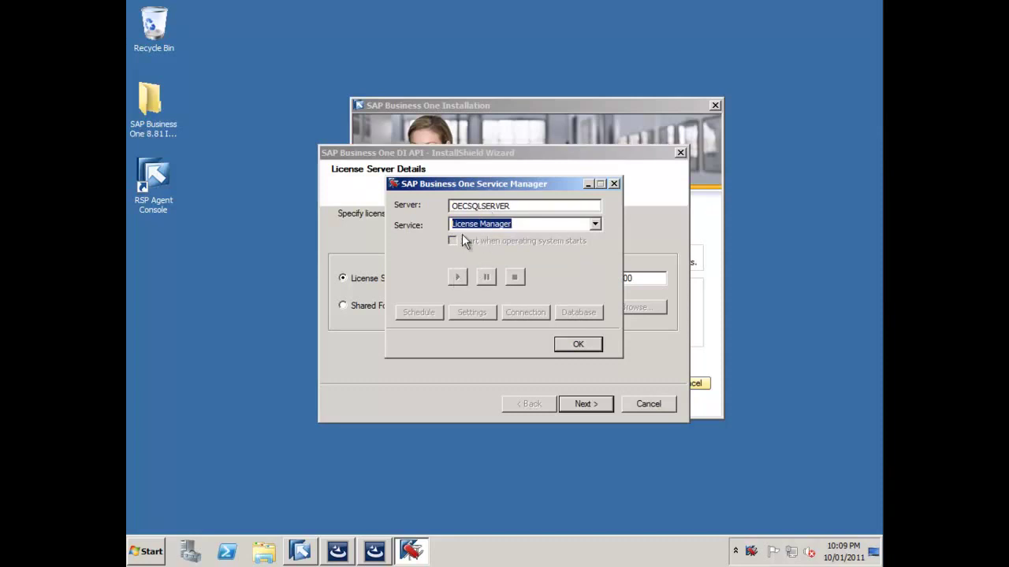
pyautogui.click(457, 279)
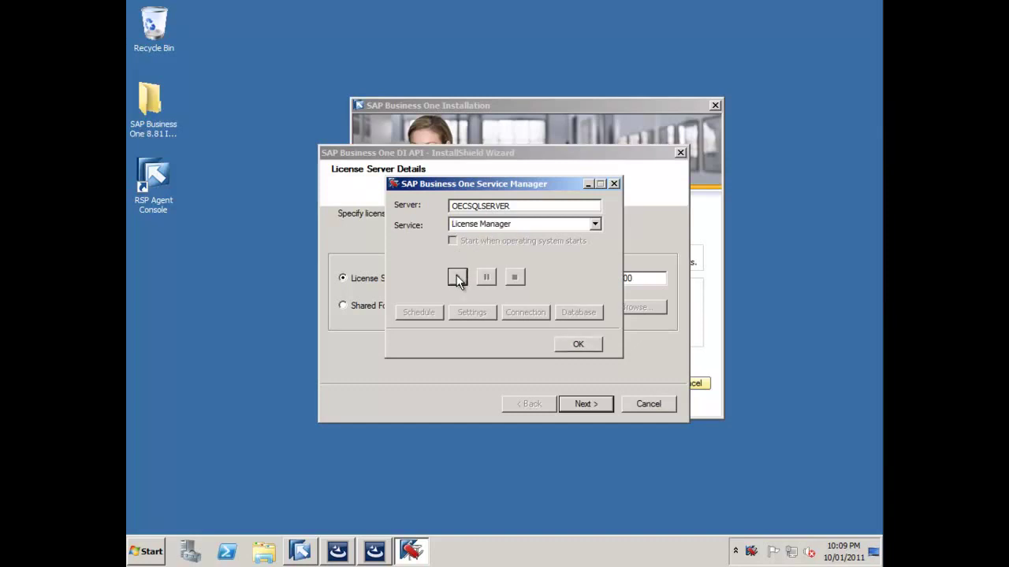
pyautogui.click(581, 345)
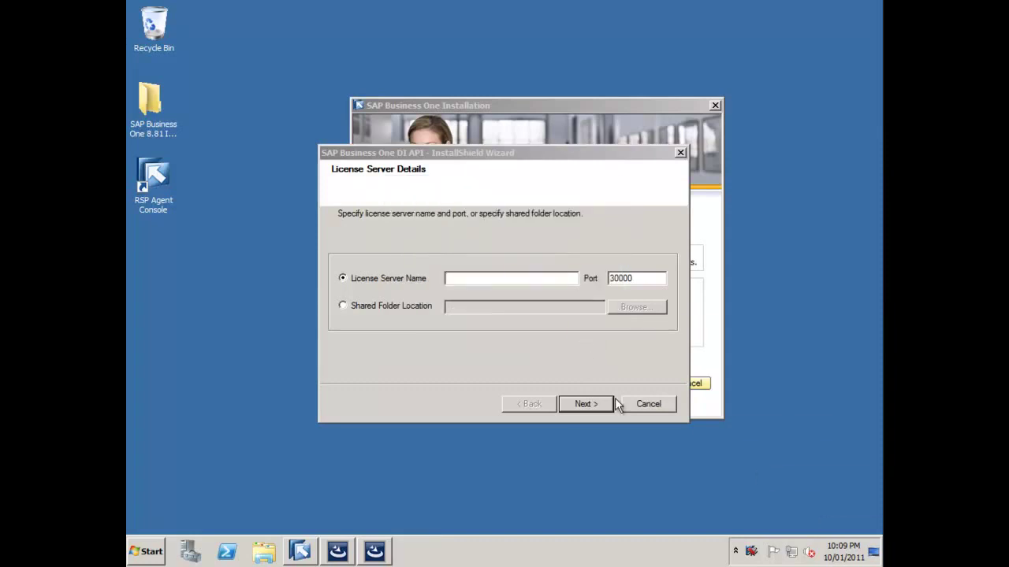
# Exit the running SAP service tool and relaunch Service Manager as administrator.
pyautogui.rightClick(752, 554)
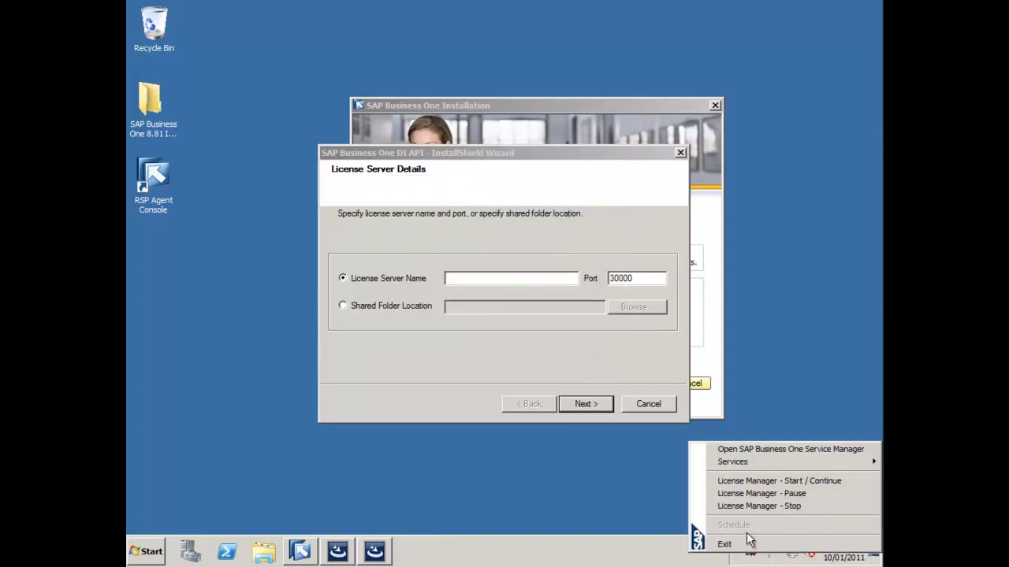
pyautogui.click(747, 545)
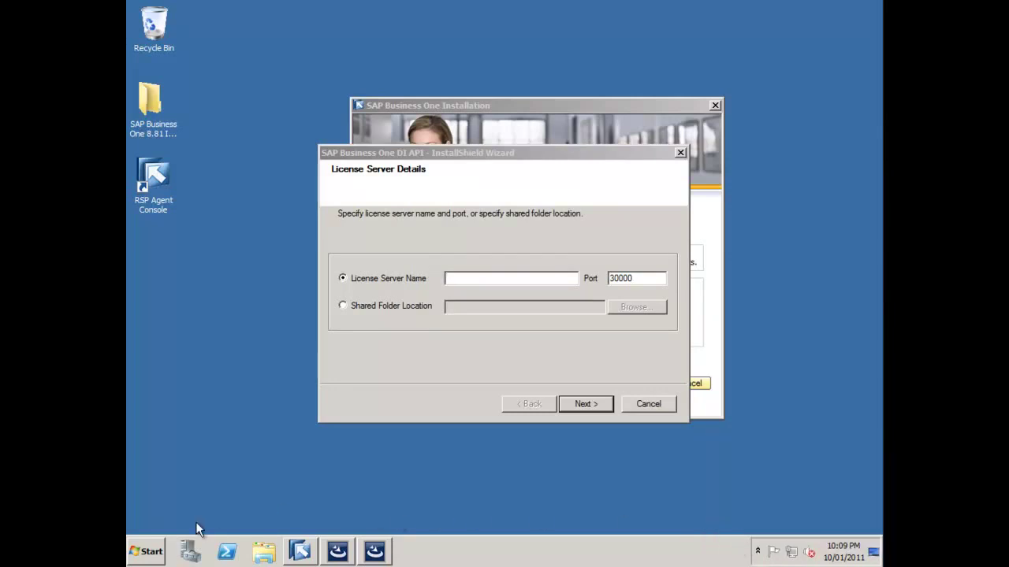
pyautogui.click(152, 550)
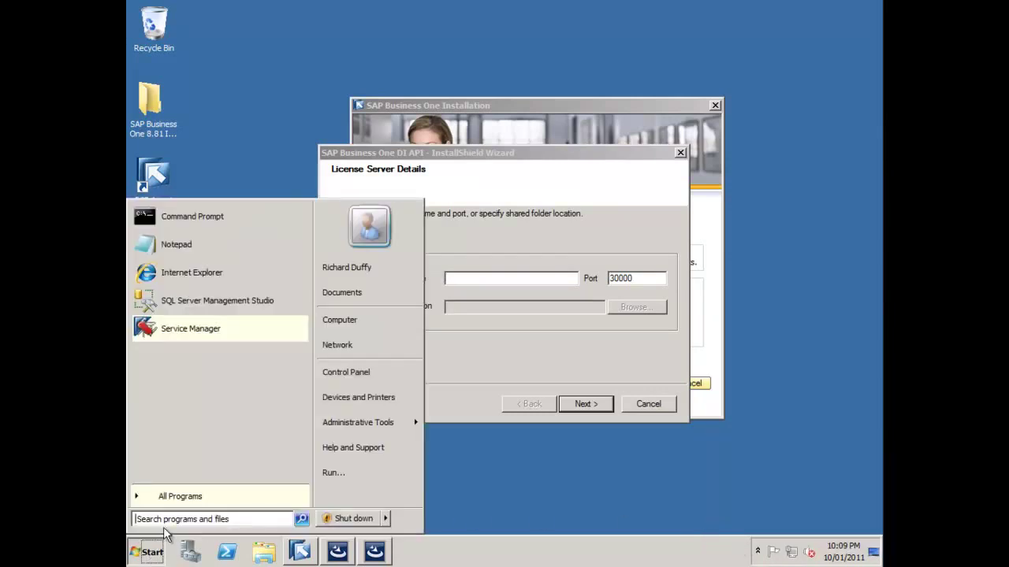
pyautogui.rightClick(181, 329)
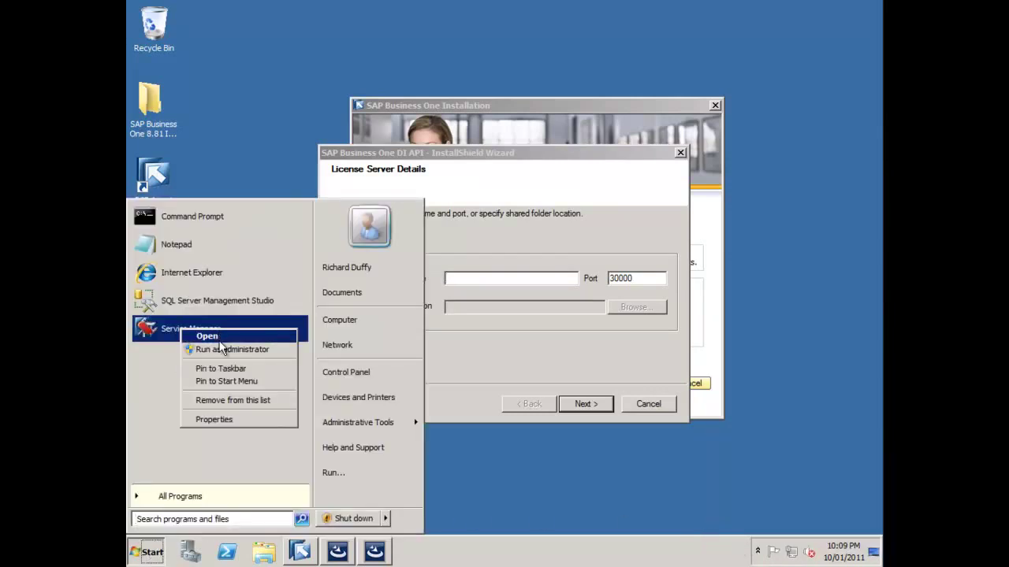
pyautogui.click(215, 347)
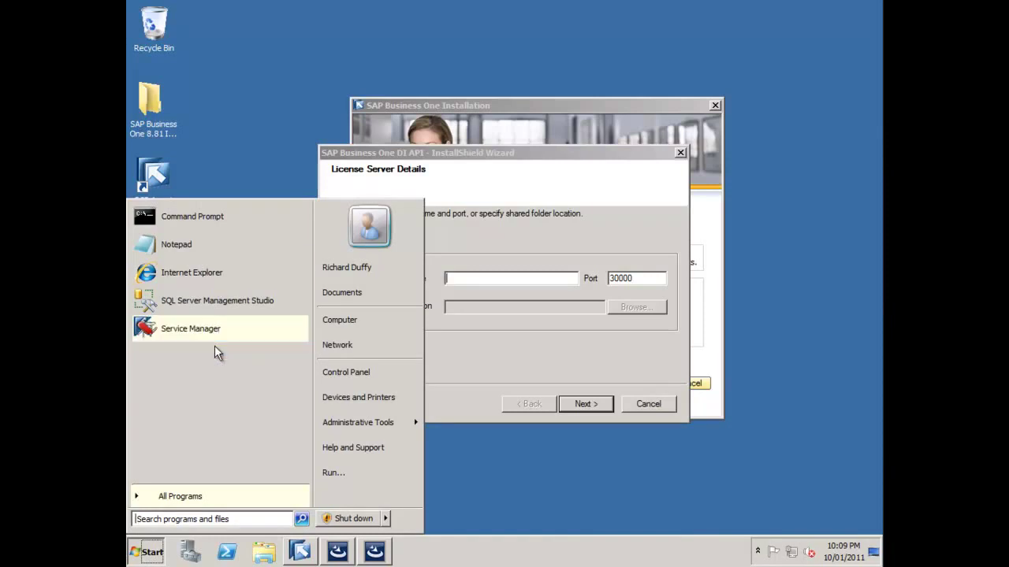
pyautogui.click(353, 363)
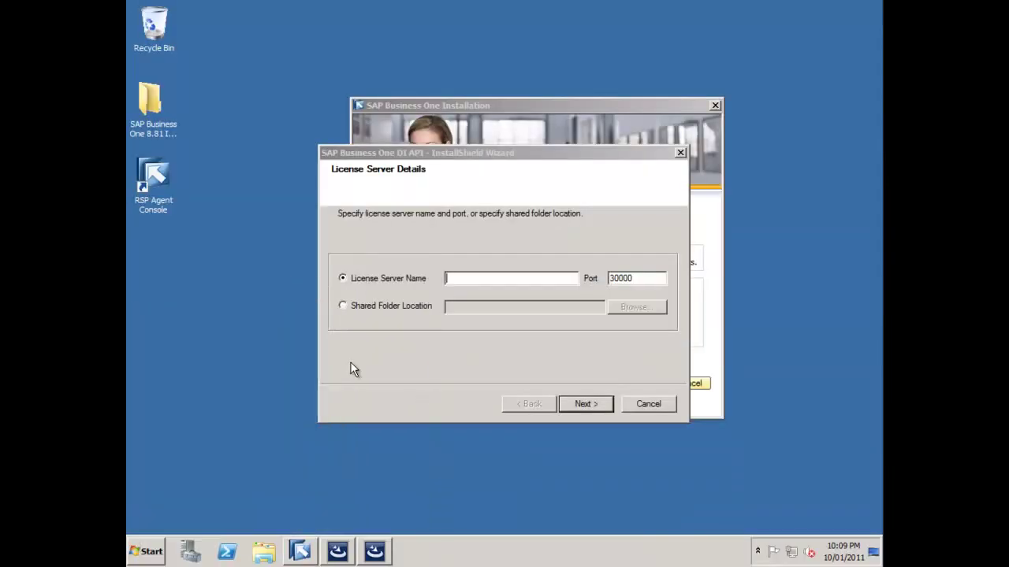
# Set License Manager to start when the operating system starts and confirm.
pyautogui.click(758, 553)
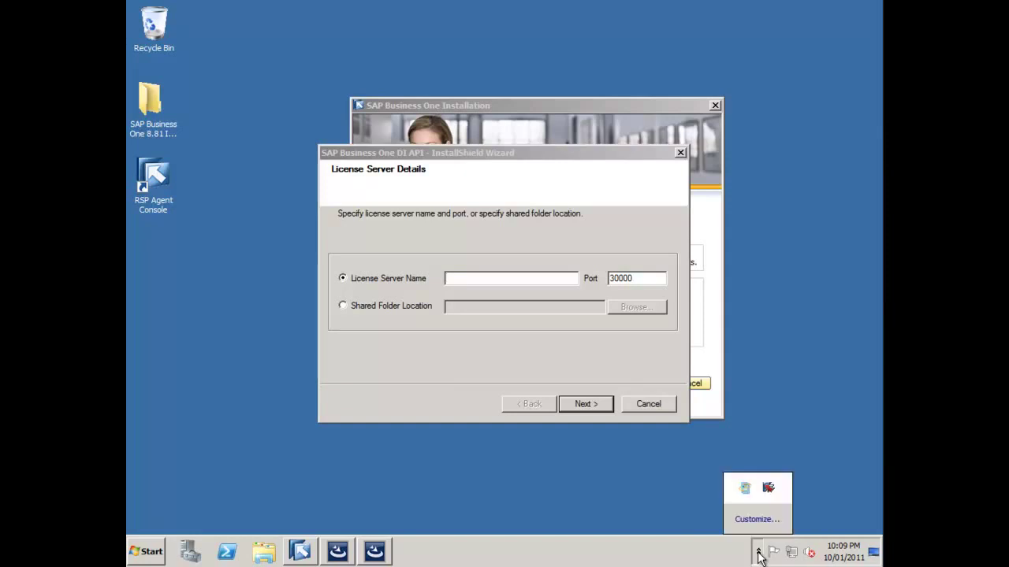
pyautogui.doubleClick(768, 489)
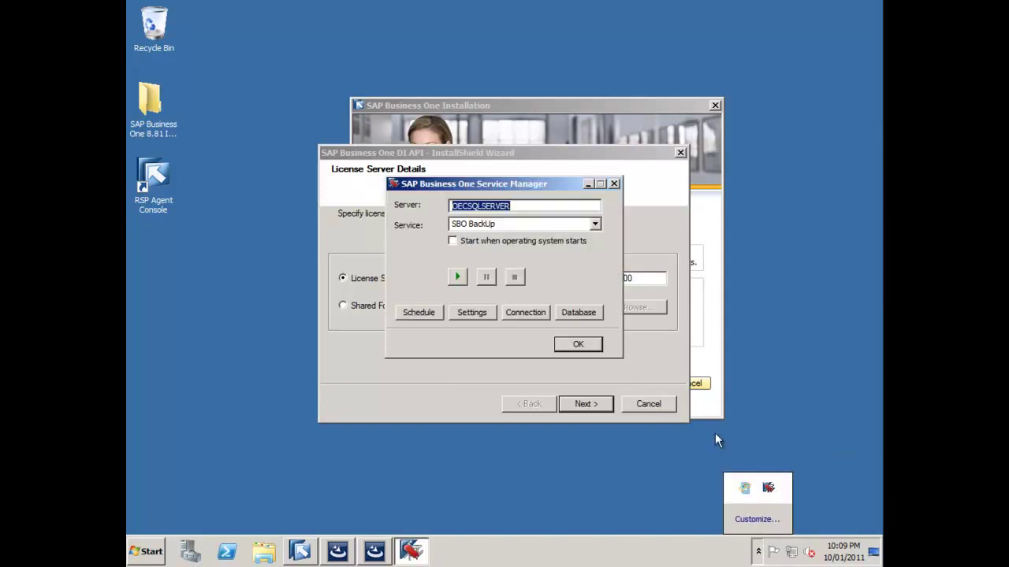
pyautogui.click(596, 223)
pyautogui.click(476, 257)
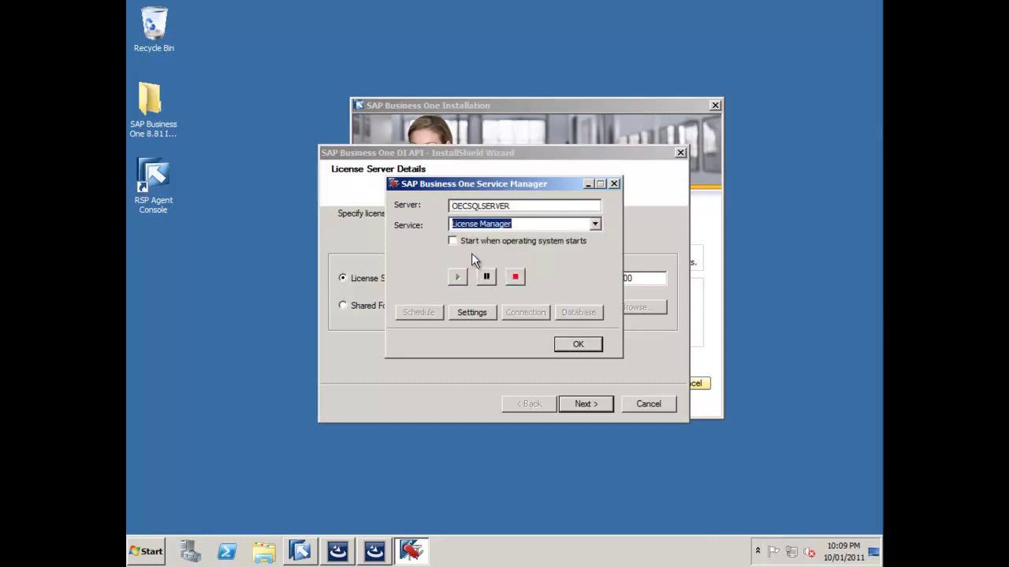
pyautogui.click(462, 243)
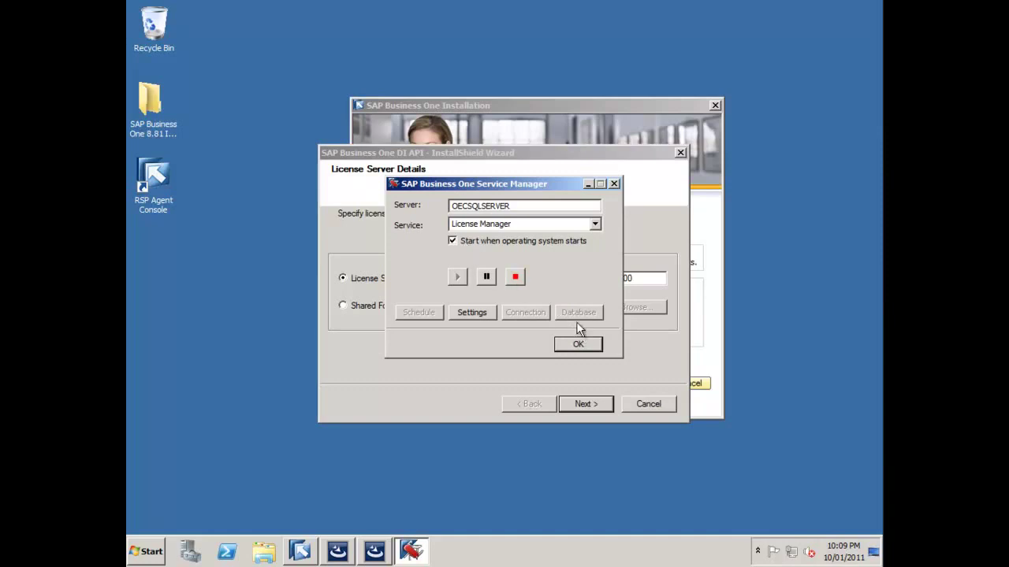
pyautogui.click(586, 346)
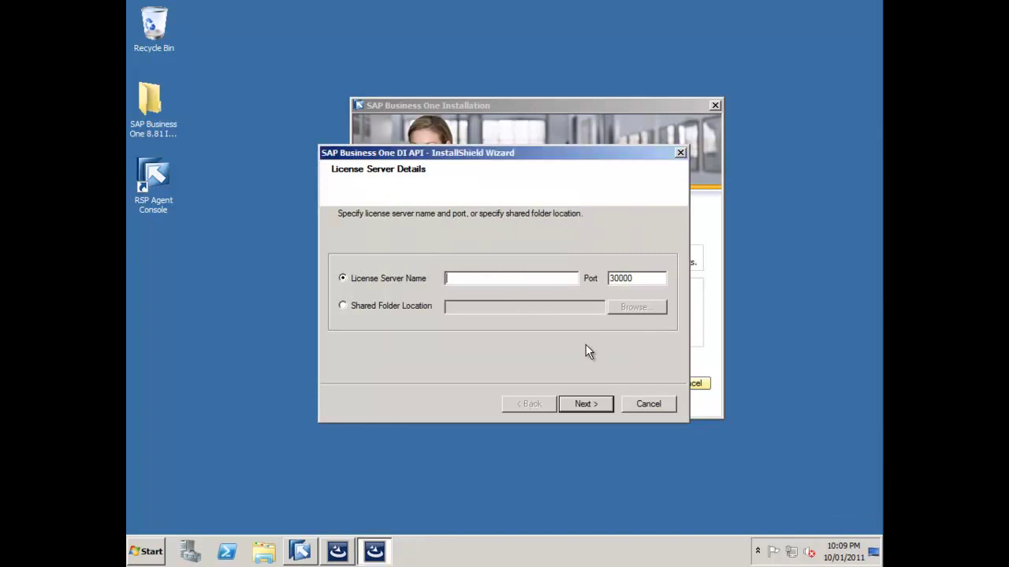
# Enter OECSQLSERVER as the DI API license server name, keeping port 30000, and continue.
pyautogui.click(493, 278)
pyautogui.write('OECSQLSERVER')
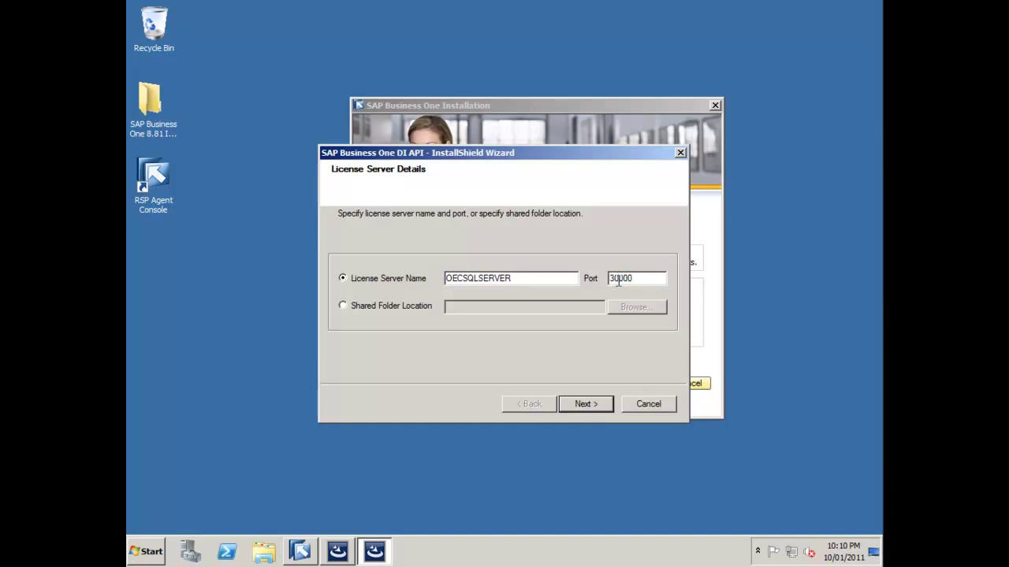
pyautogui.click(593, 402)
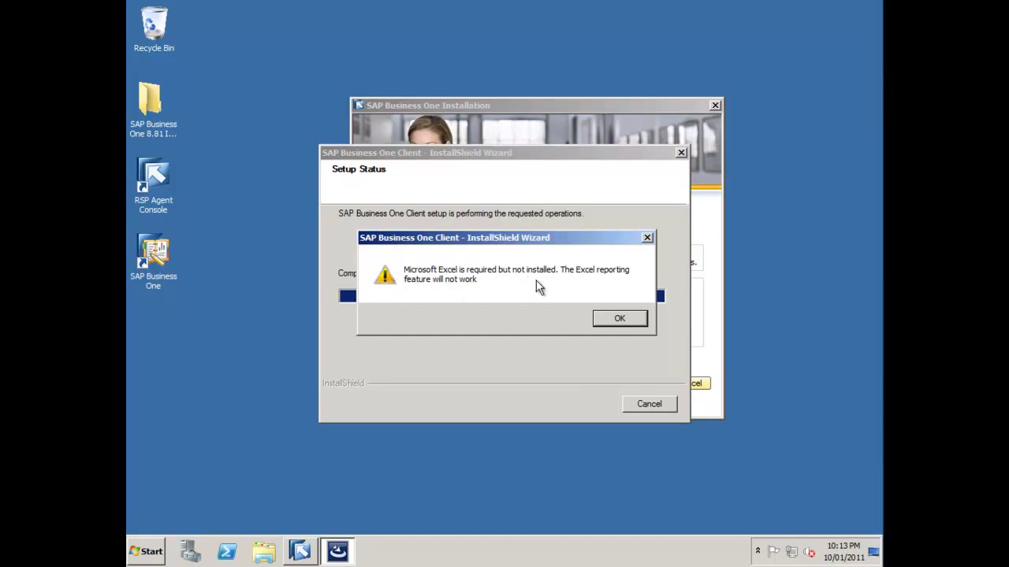
# Dismiss the missing-Excel warnings and finish the client installation.
pyautogui.click(613, 319)
pyautogui.click(620, 320)
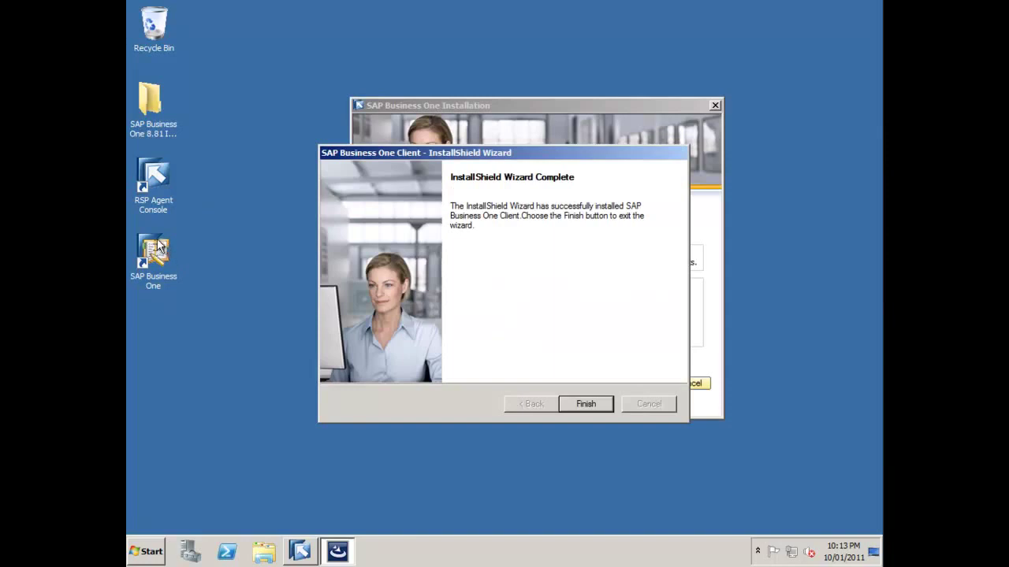
pyautogui.click(584, 405)
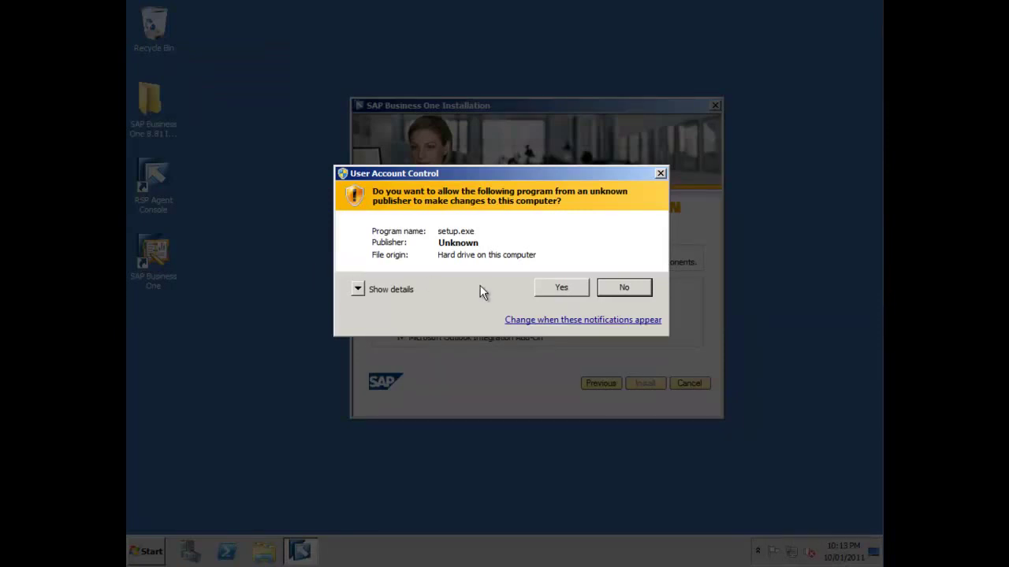
# Allow setup.exe to run and move the SDK wizard to the upper right.
pyautogui.click(576, 288)
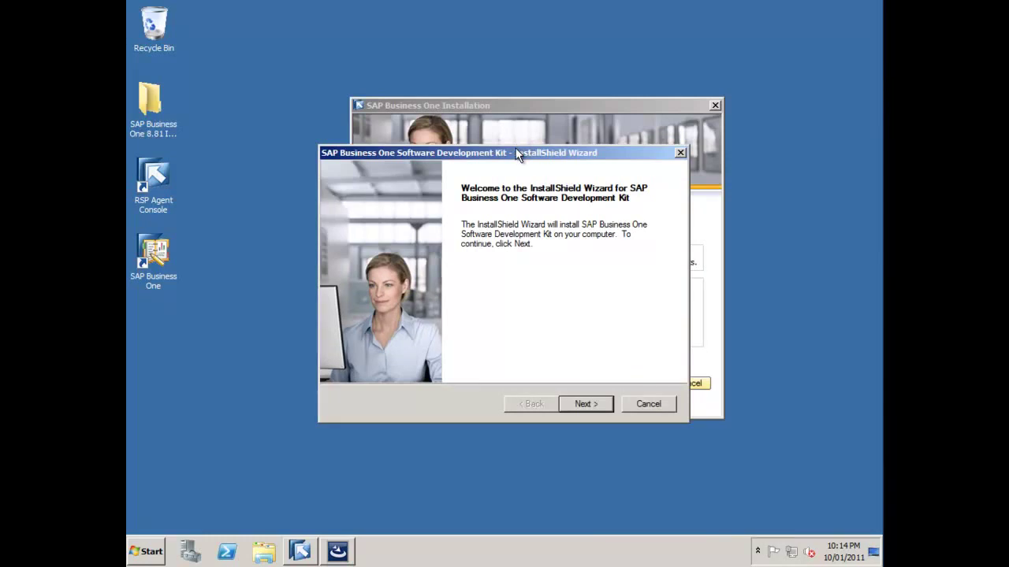
pyautogui.moveTo(515, 154); pyautogui.dragTo(610, 28)
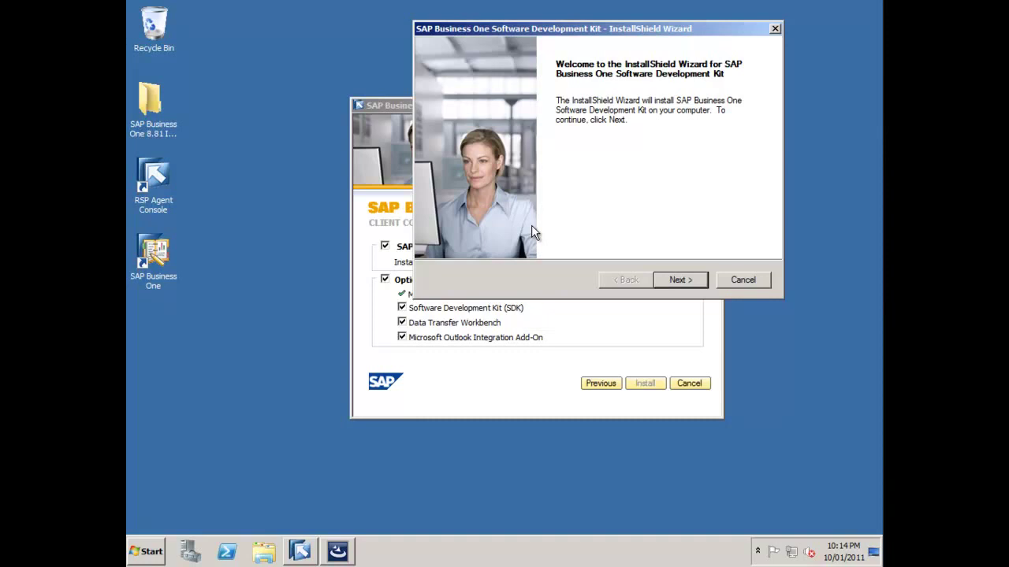
# Enter the user's name and company name SAP in the SDK customer information.
pyautogui.click(677, 279)
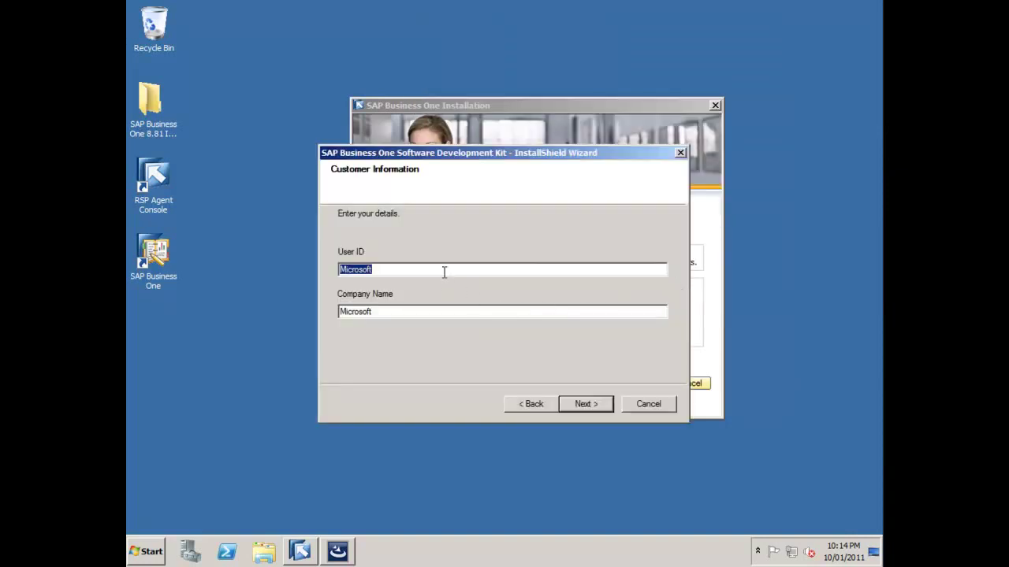
pyautogui.write('Ri')
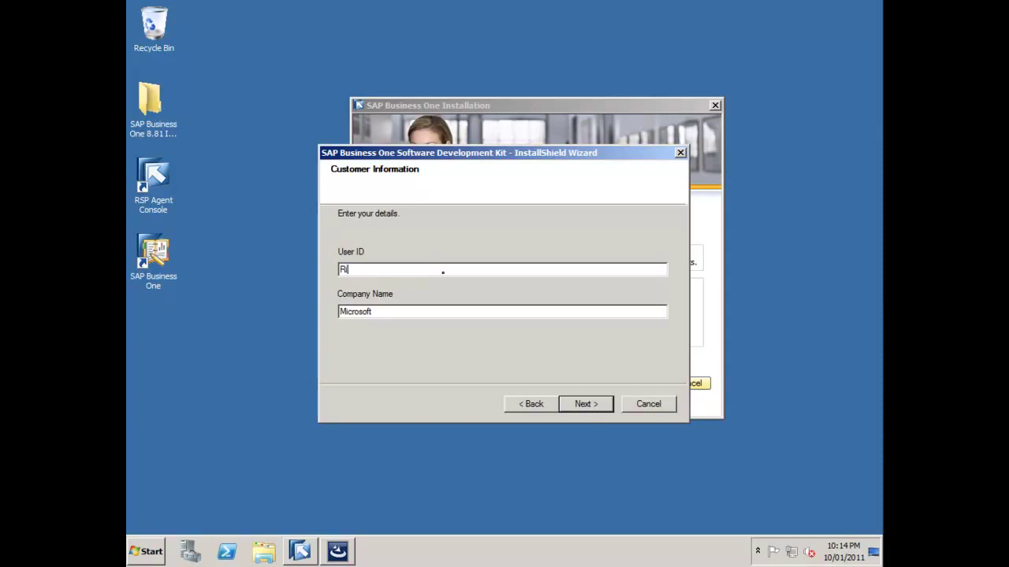
pyautogui.write('chard Duffy')
pyautogui.press('Tab')
pyautogui.write('SAP')
pyautogui.click(596, 403)
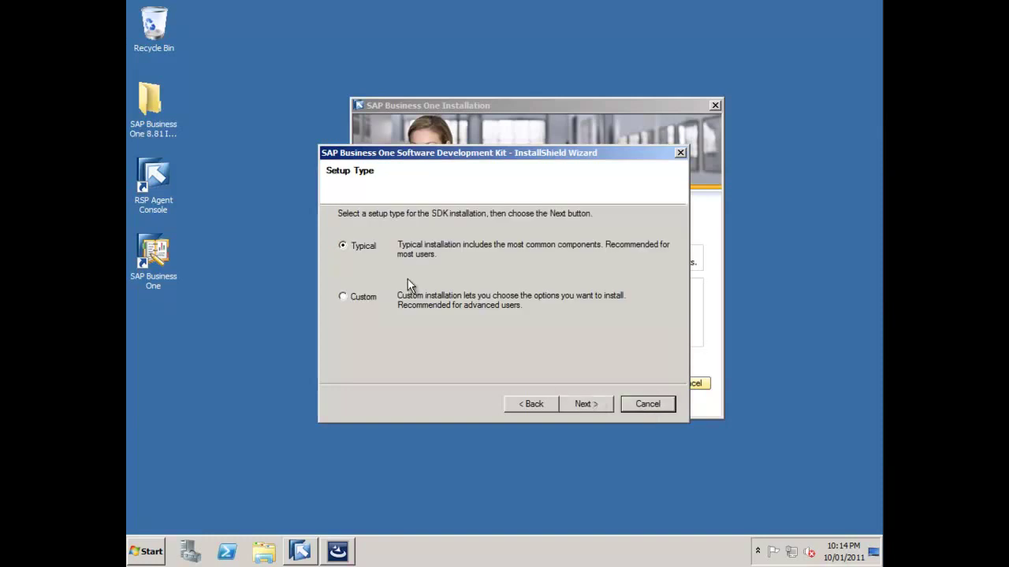
# Install the SDK with Custom setup, default folder and all components, then close the wizard.
pyautogui.click(363, 298)
pyautogui.click(592, 404)
pyautogui.click(592, 409)
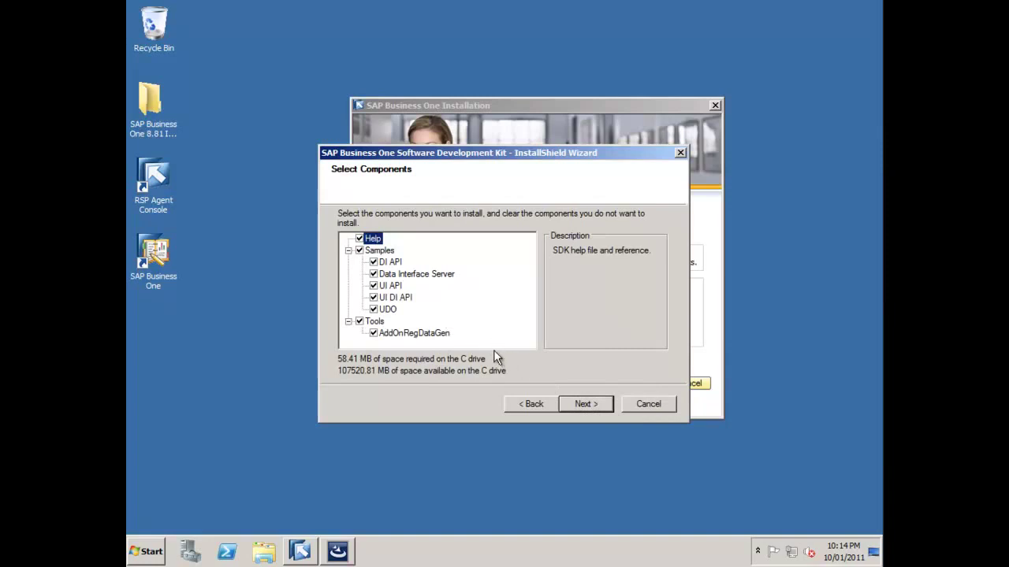
pyautogui.click(590, 405)
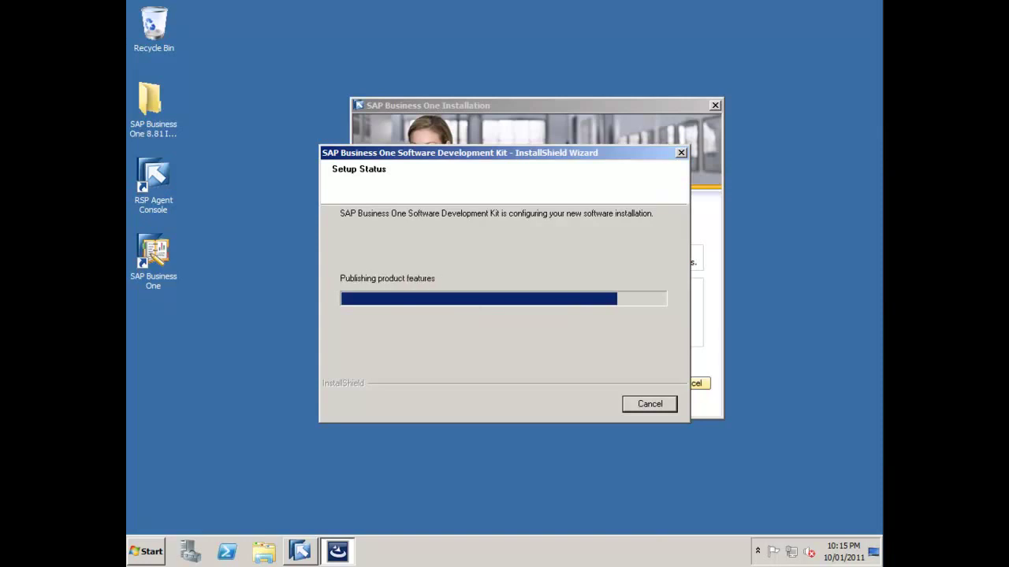
pyautogui.click(585, 404)
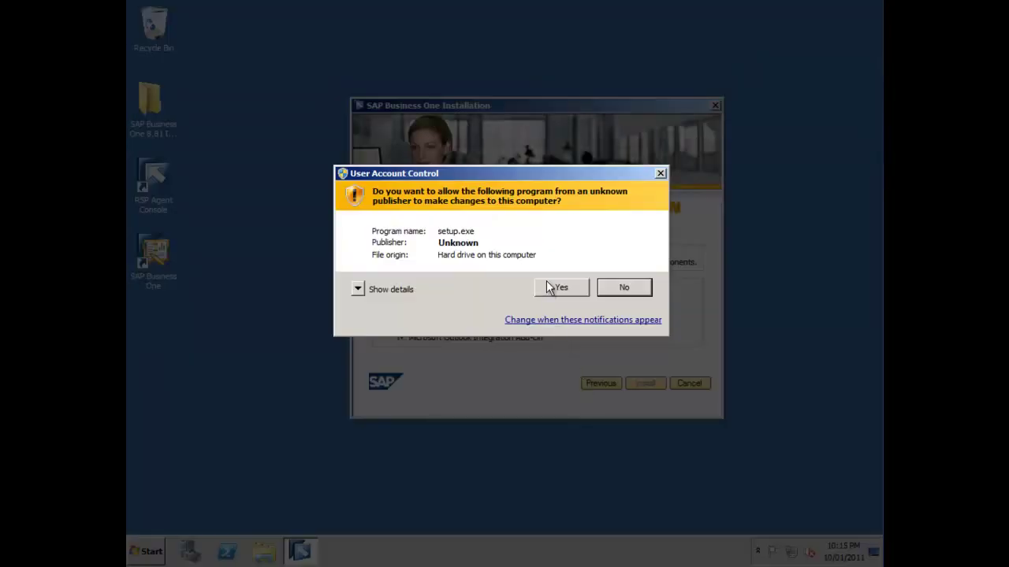
# Install the Data Transfer Workbench into the Data Migration program folder with default settings.
pyautogui.click(547, 284)
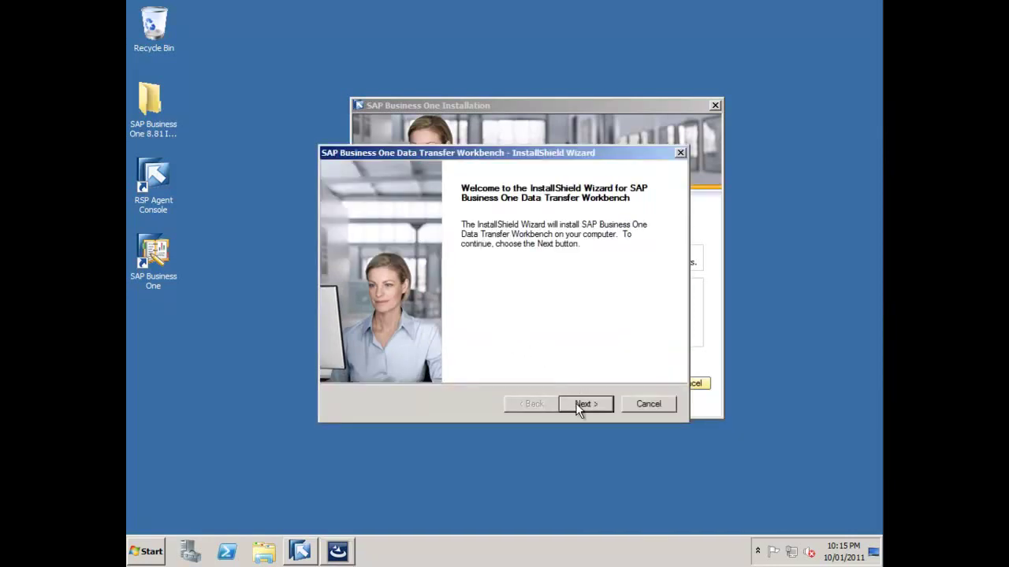
pyautogui.click(579, 404)
pyautogui.click(577, 403)
pyautogui.click(576, 403)
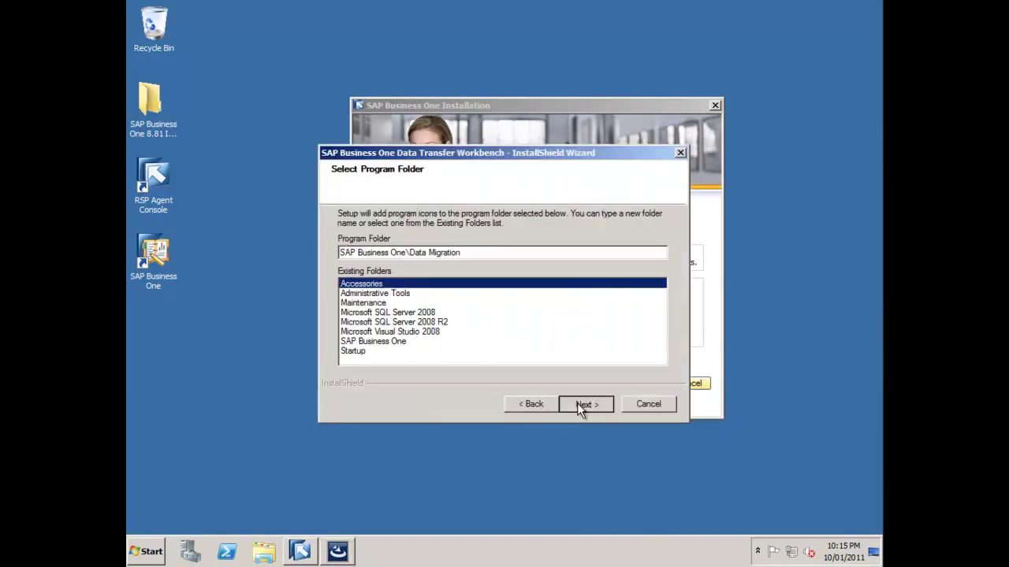
pyautogui.click(576, 402)
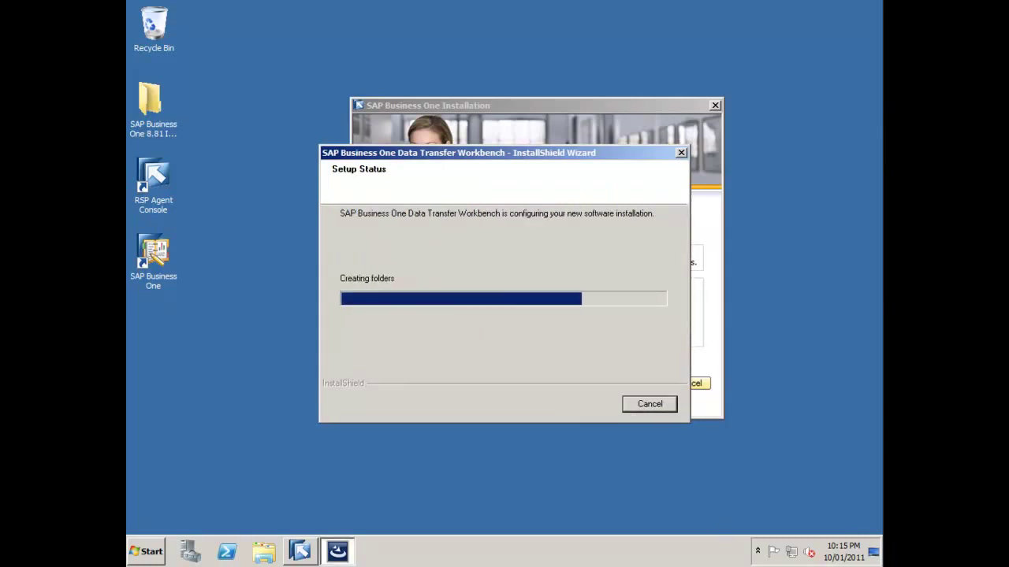
pyautogui.click(585, 404)
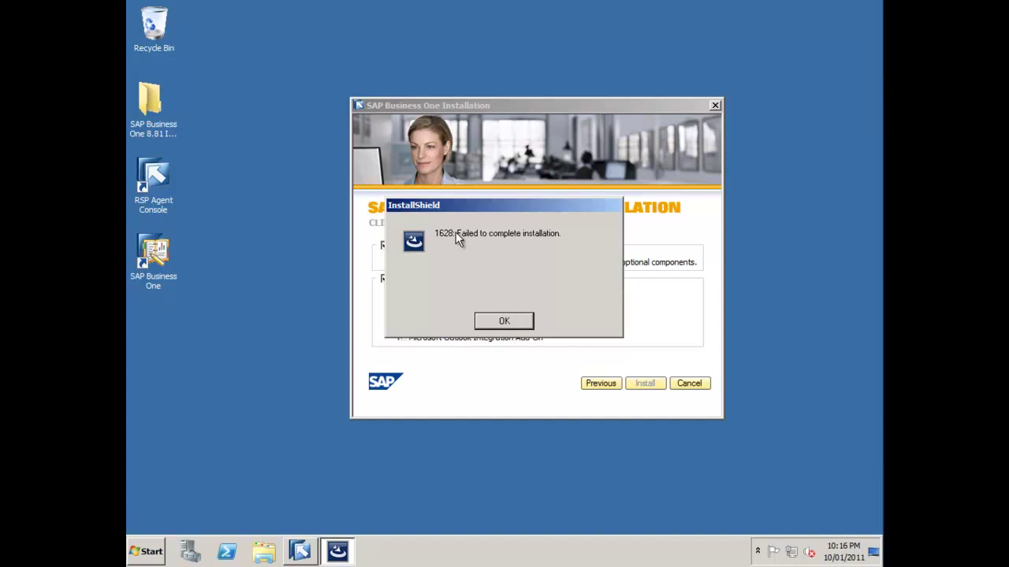
# Dismiss the 1628 installation error and cancel the SAP Business One installer.
pyautogui.click(503, 323)
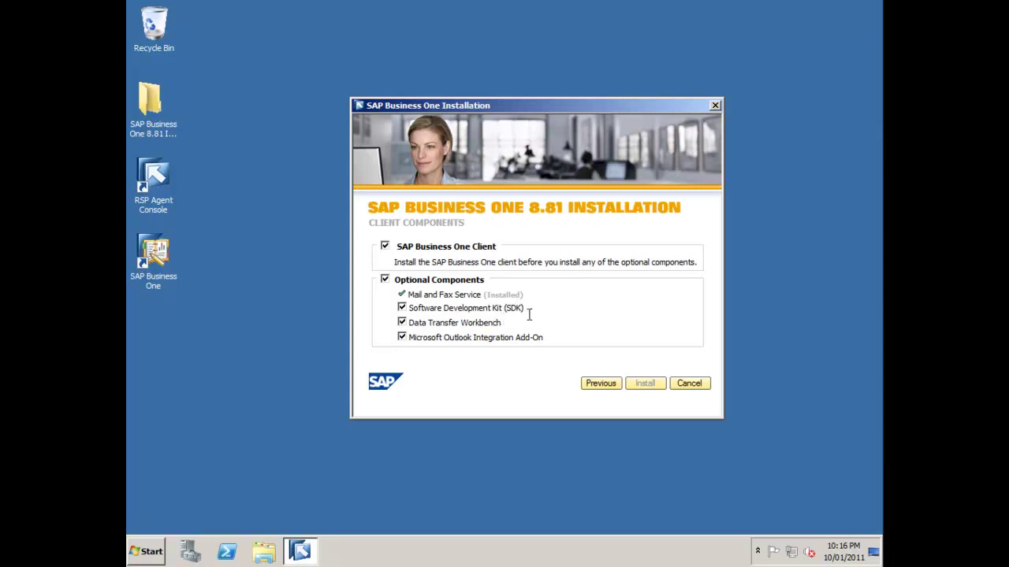
pyautogui.click(689, 384)
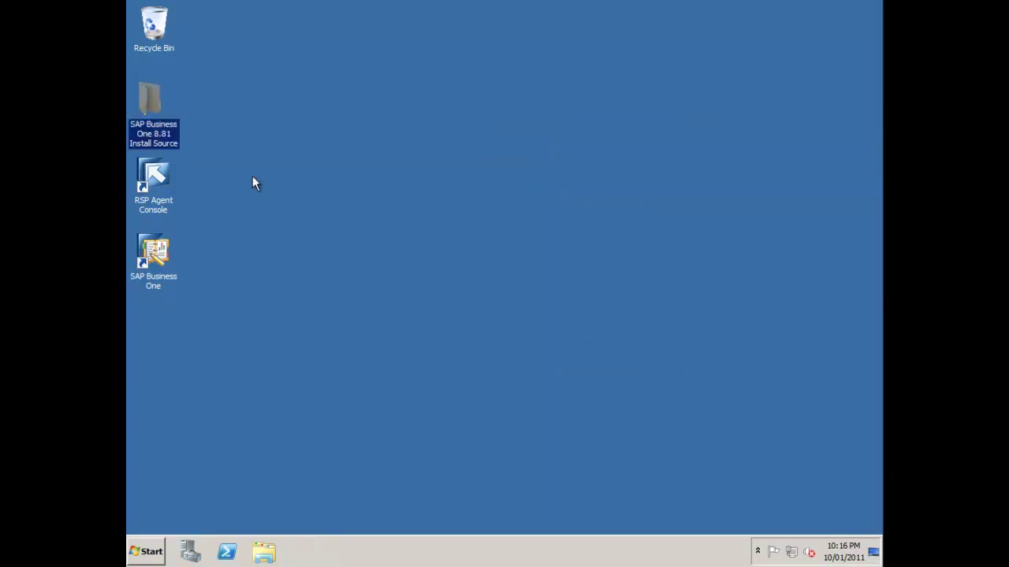